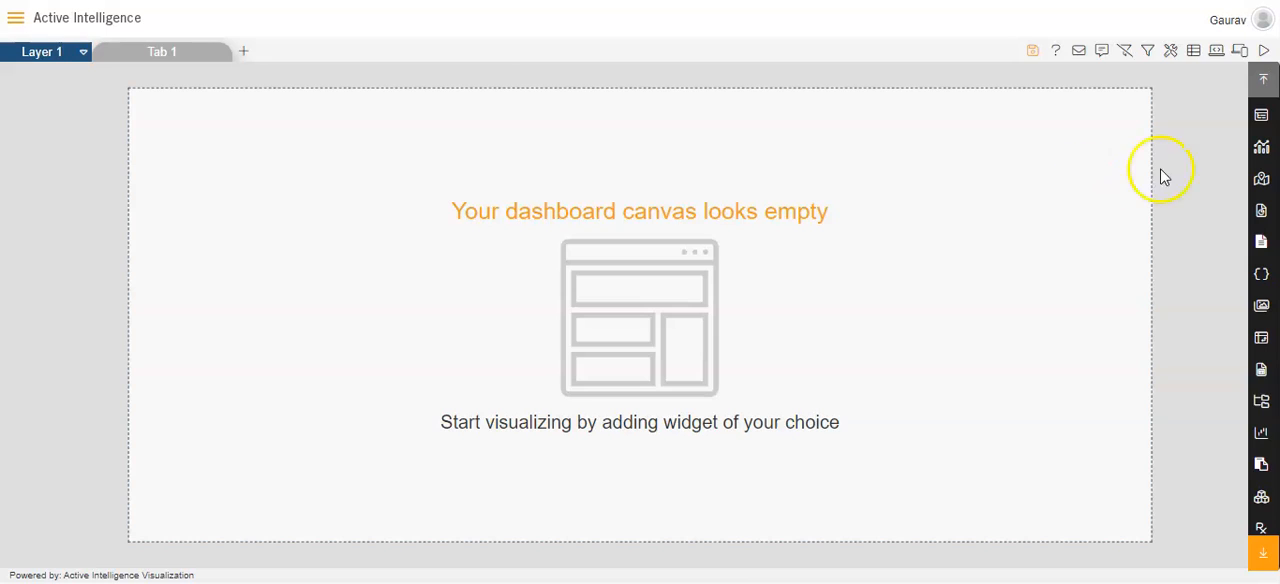
Add a chart widget to the empty dashboard and name it "Sale by month"
{"action": "left_click", "coordinate": [1267, 152]}
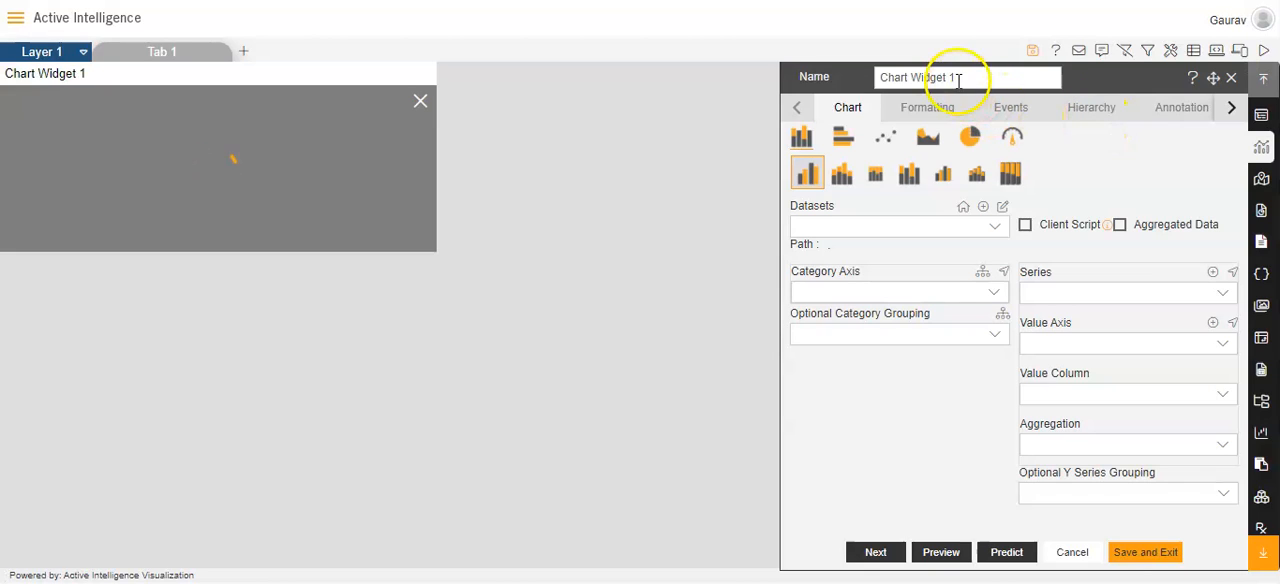
{"action": "triple_click", "coordinate": [954, 78]}
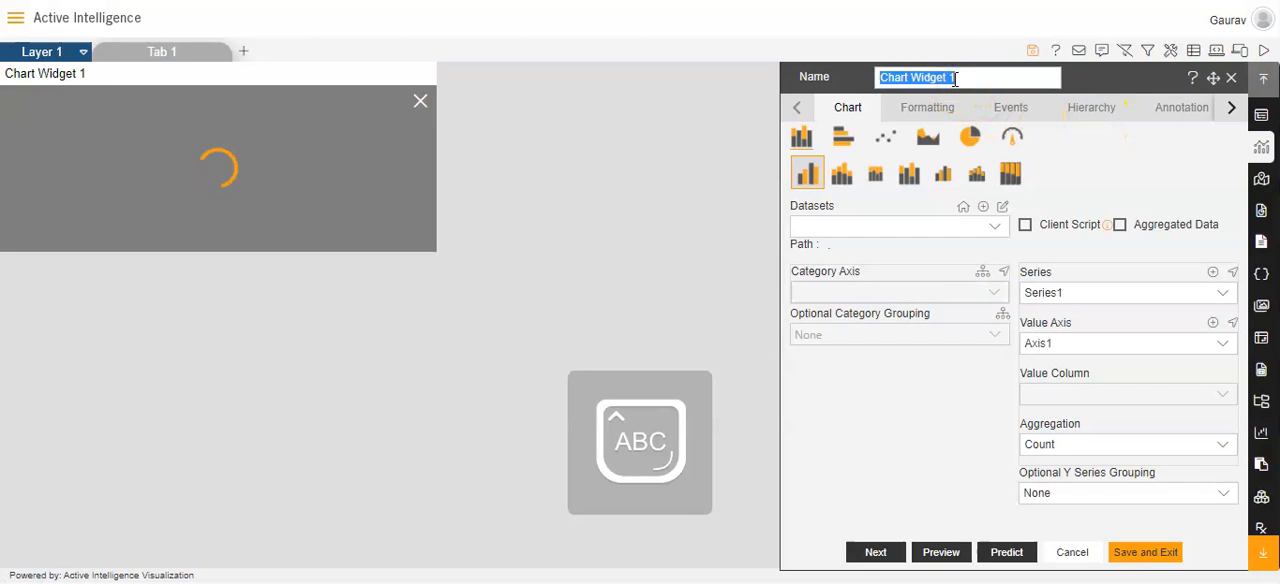
{"action": "type", "text": "Sale by month"}
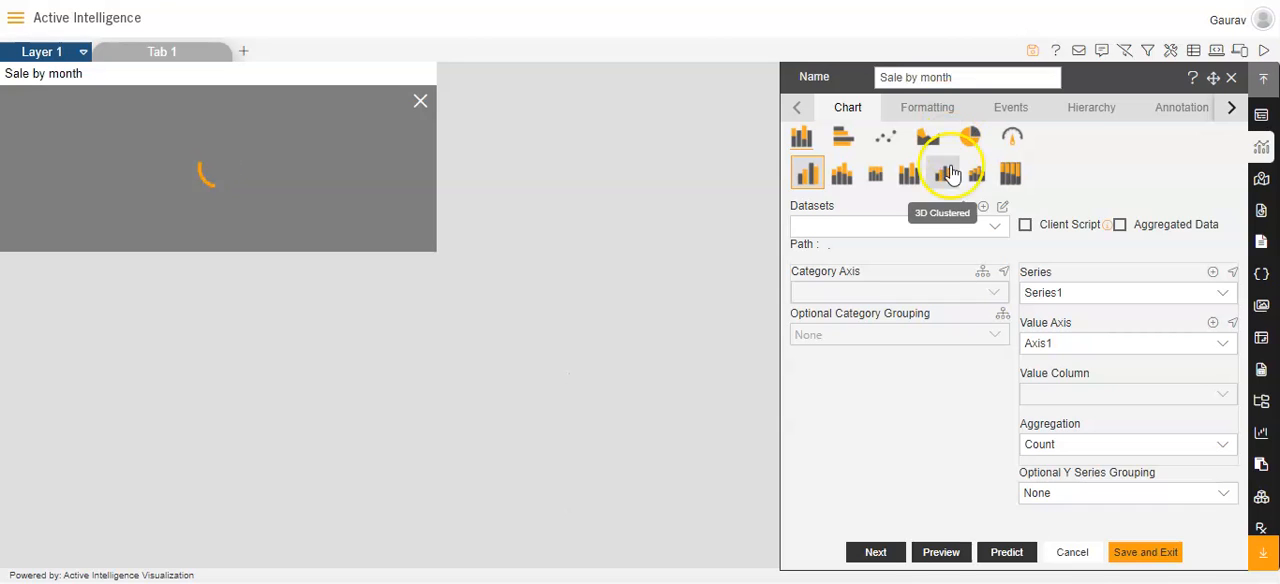
Use the sales.ds dataset for the Sale by month chart and set its category axis to month
{"action": "left_click", "coordinate": [986, 236]}
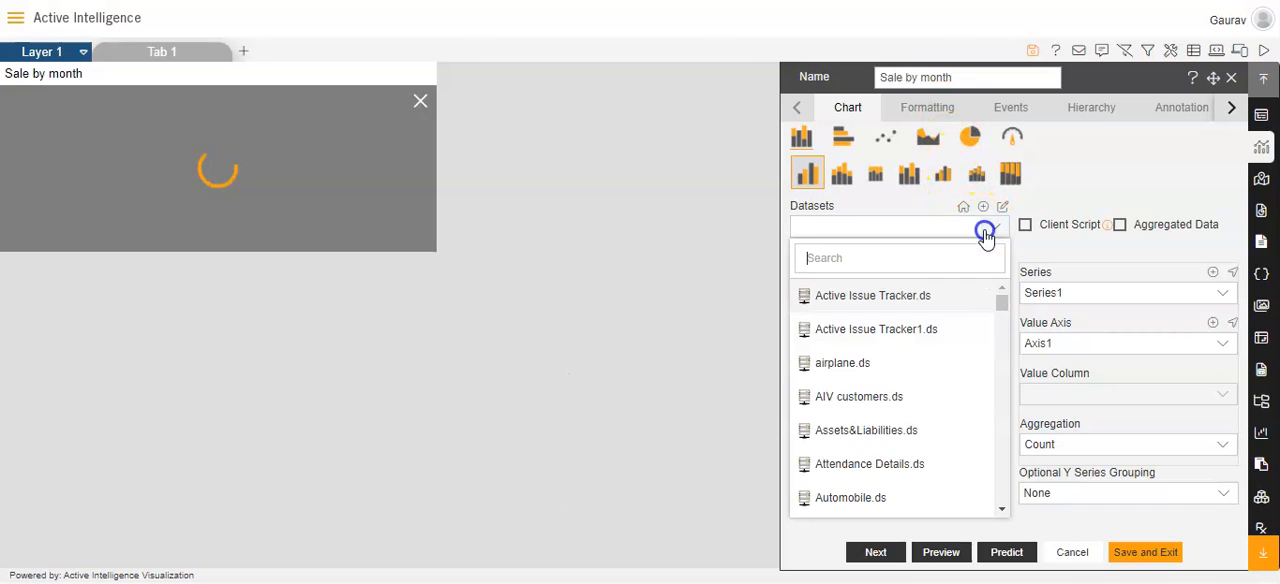
{"action": "type", "text": "sales"}
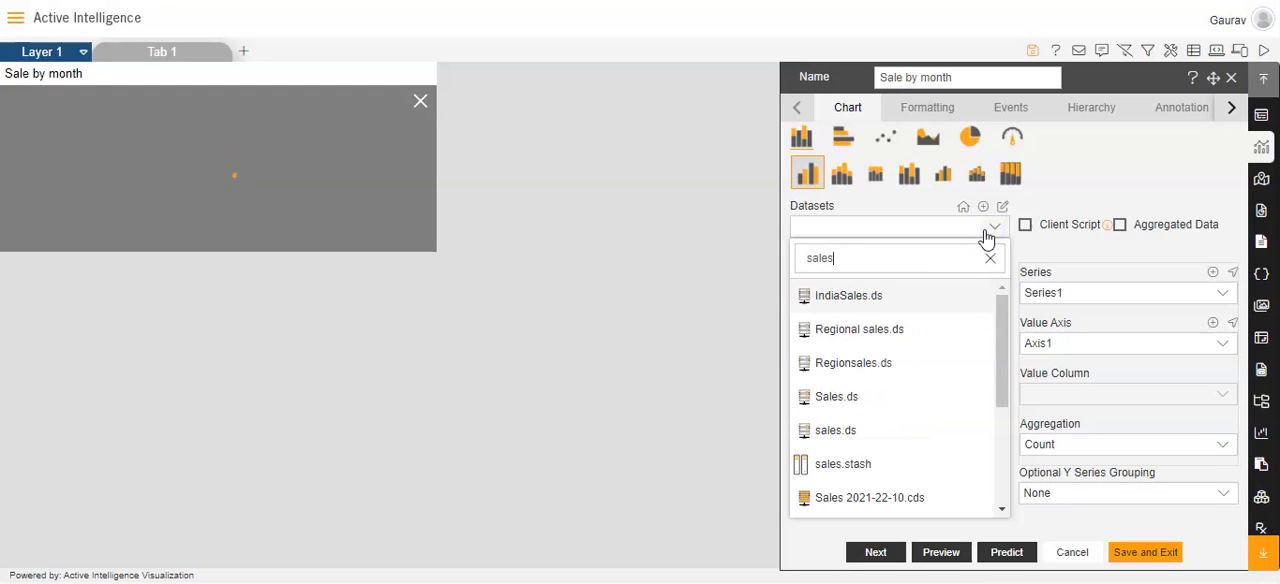
{"action": "left_click", "coordinate": [872, 432]}
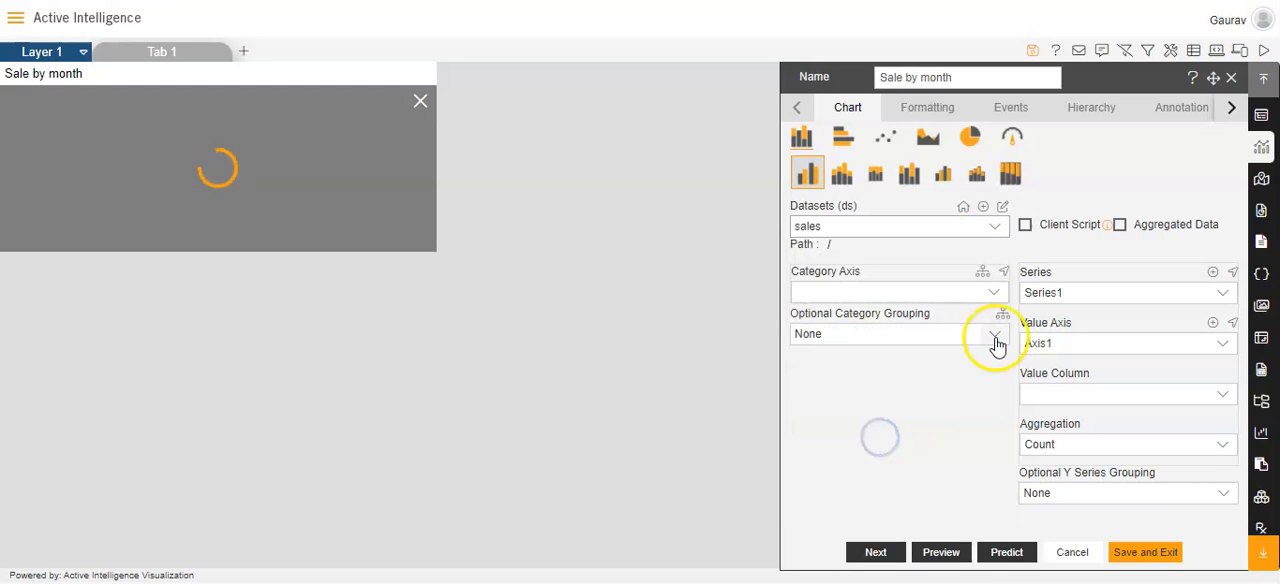
{"action": "left_click", "coordinate": [992, 296]}
{"action": "type", "text": "mon"}
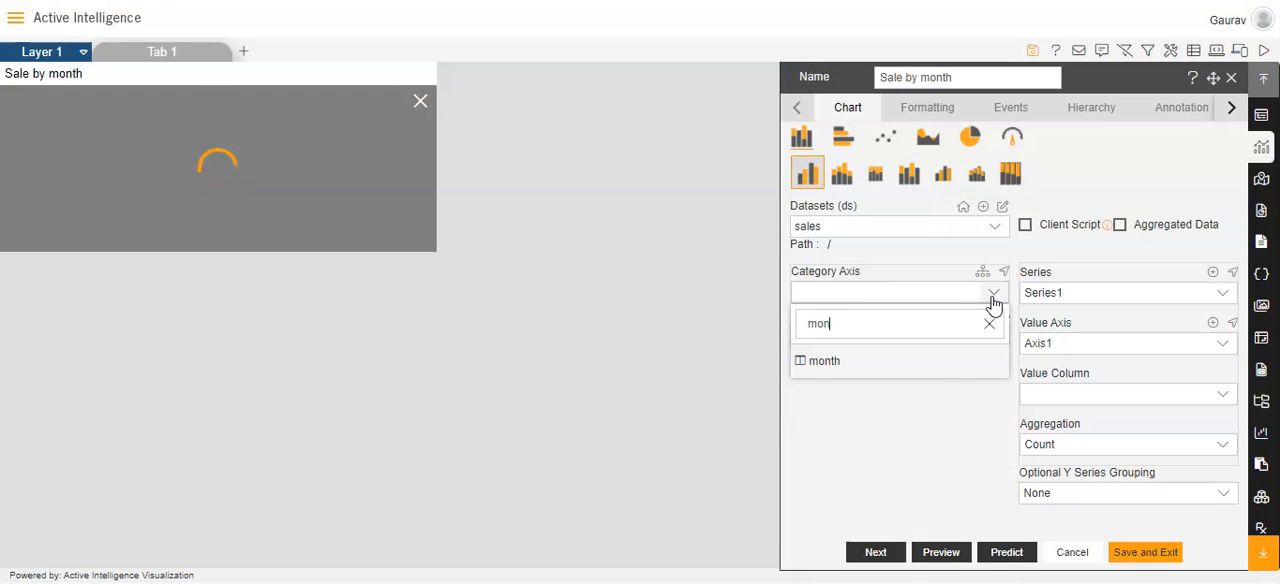
{"action": "left_click", "coordinate": [931, 366]}
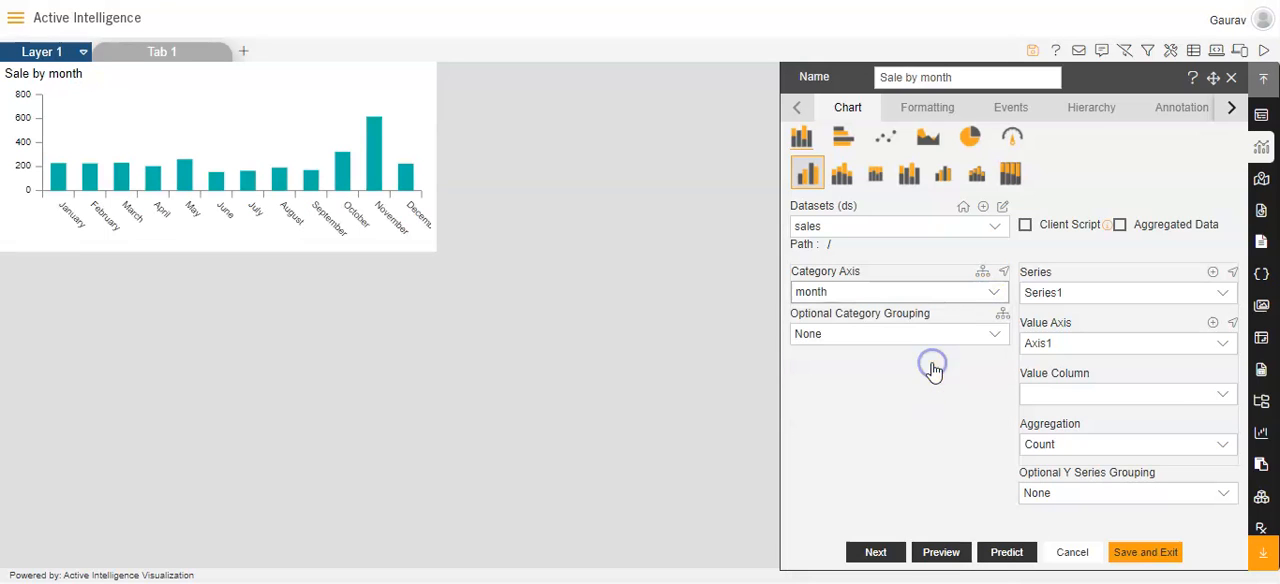
Set the Sale by month chart's value column to extendedPrice with Sum aggregation
{"action": "left_click", "coordinate": [1148, 392]}
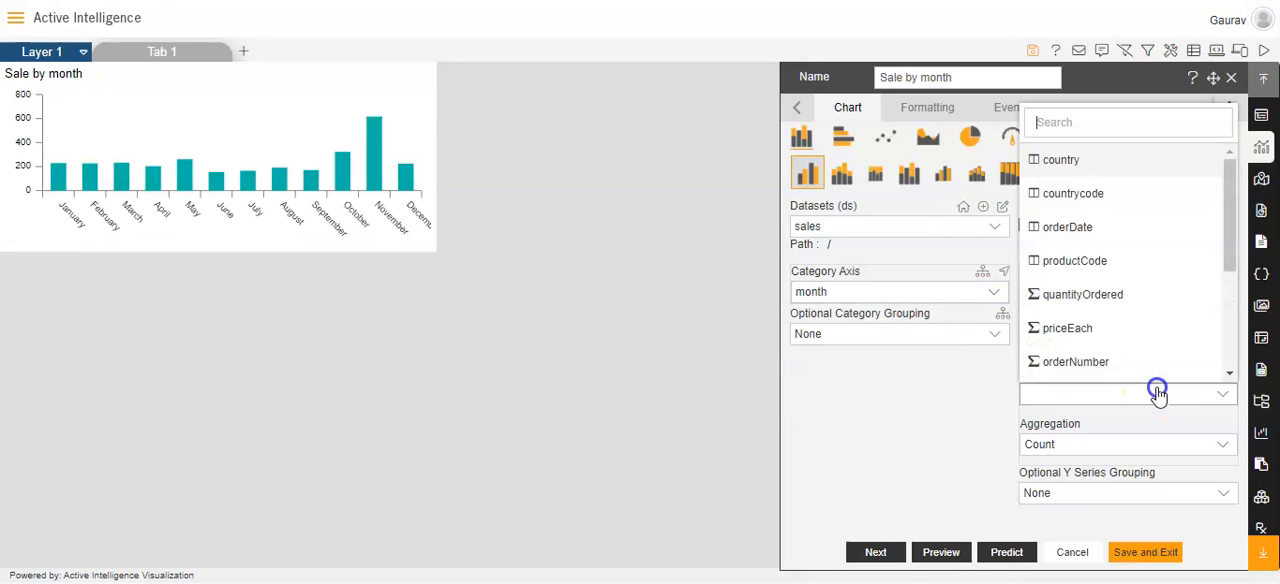
{"action": "left_click", "coordinate": [1228, 372]}
{"action": "left_click", "coordinate": [1228, 372]}
{"action": "left_click", "coordinate": [1130, 318]}
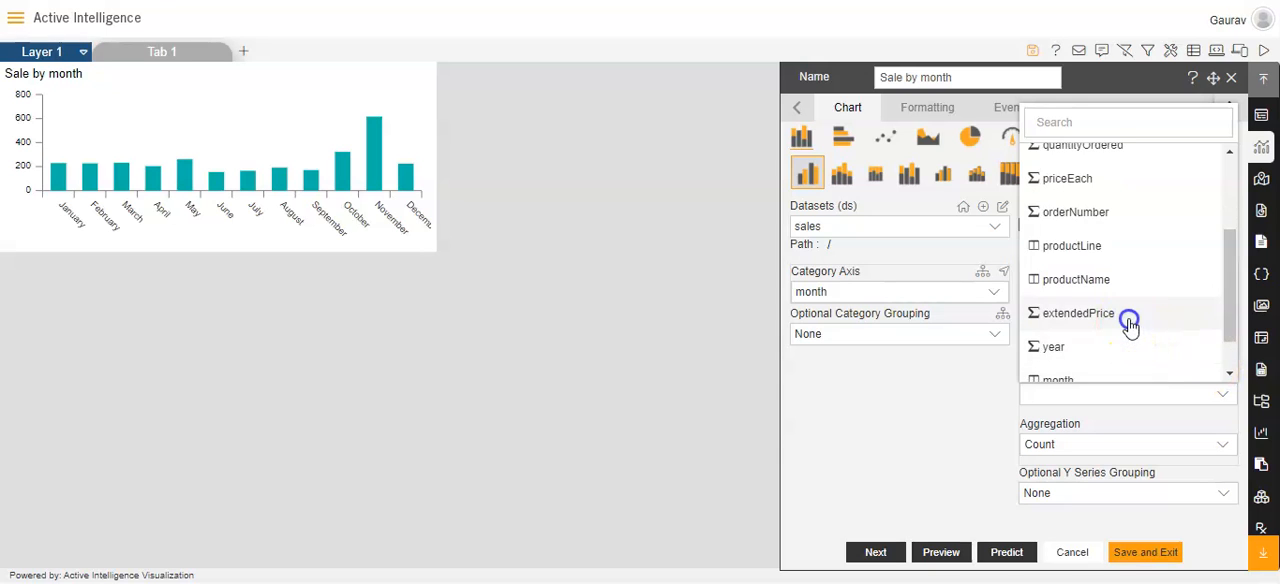
{"action": "left_click", "coordinate": [1211, 444]}
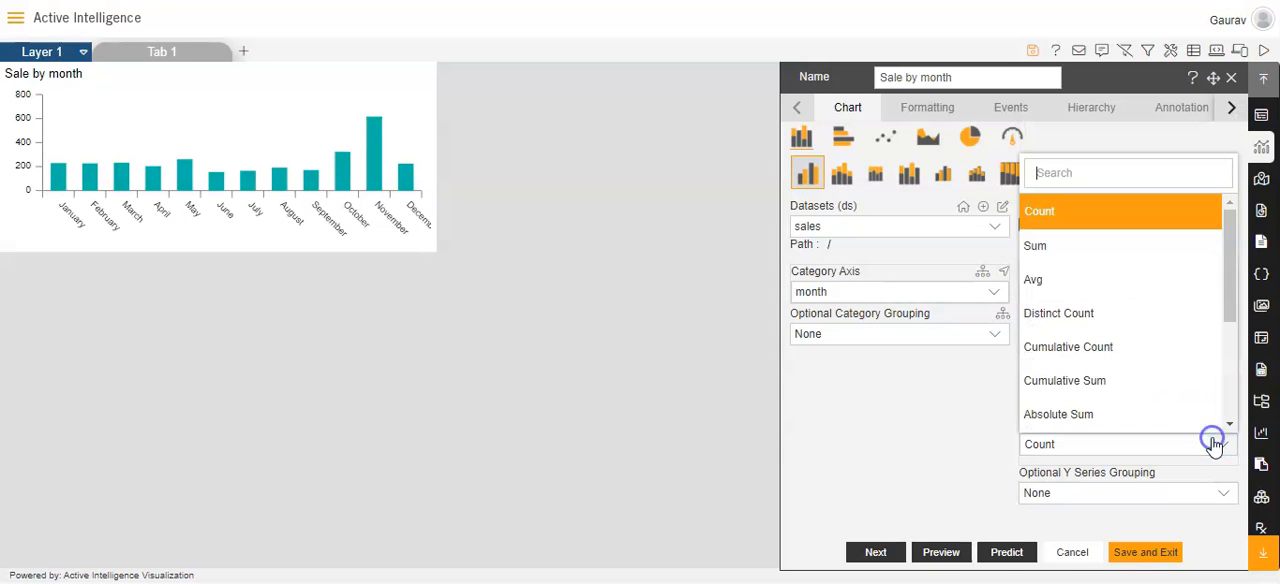
{"action": "left_click", "coordinate": [1092, 255]}
Group the Sale by month chart's Y series by country and change the chart type from clustered to stacked columns
{"action": "left_click", "coordinate": [1223, 493]}
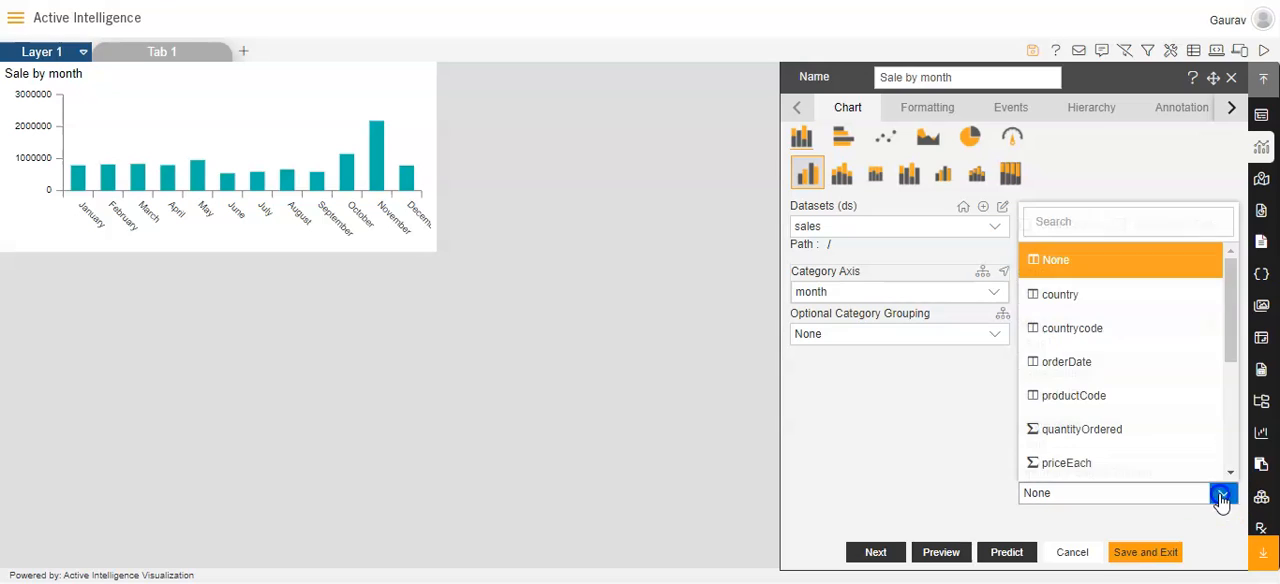
{"action": "left_click", "coordinate": [1113, 298]}
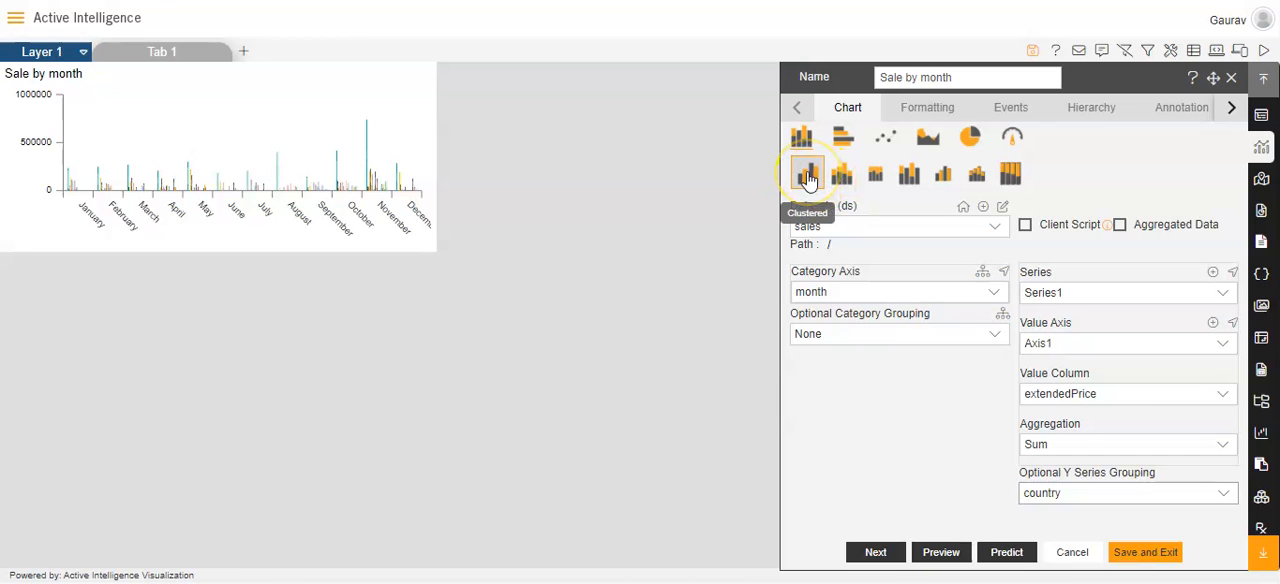
{"action": "left_click", "coordinate": [840, 176]}
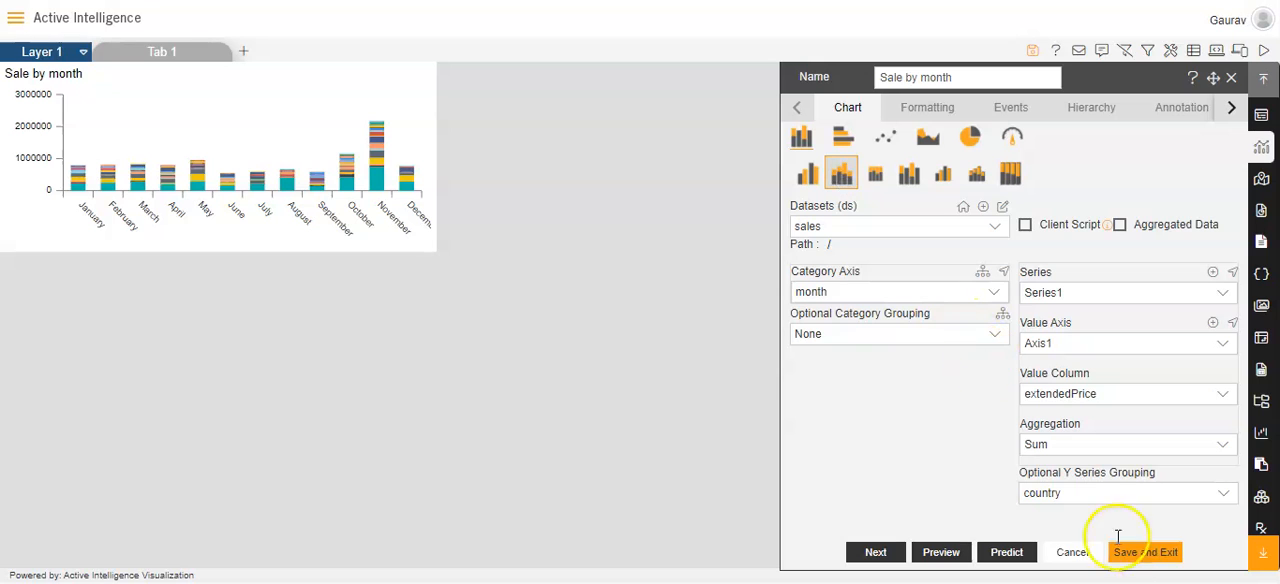
Save the Sale by month chart and enlarge its widget on the canvas in both width and height
{"action": "left_click", "coordinate": [1146, 552]}
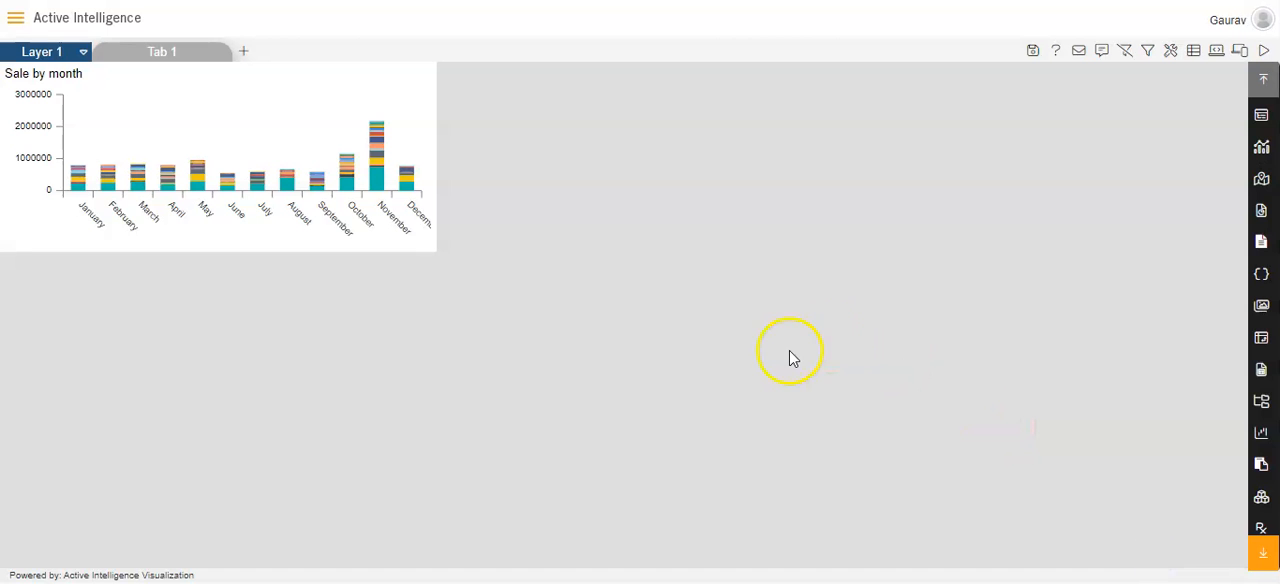
{"action": "left_click_drag", "start_coordinate": [424, 248], "coordinate": [556, 298]}
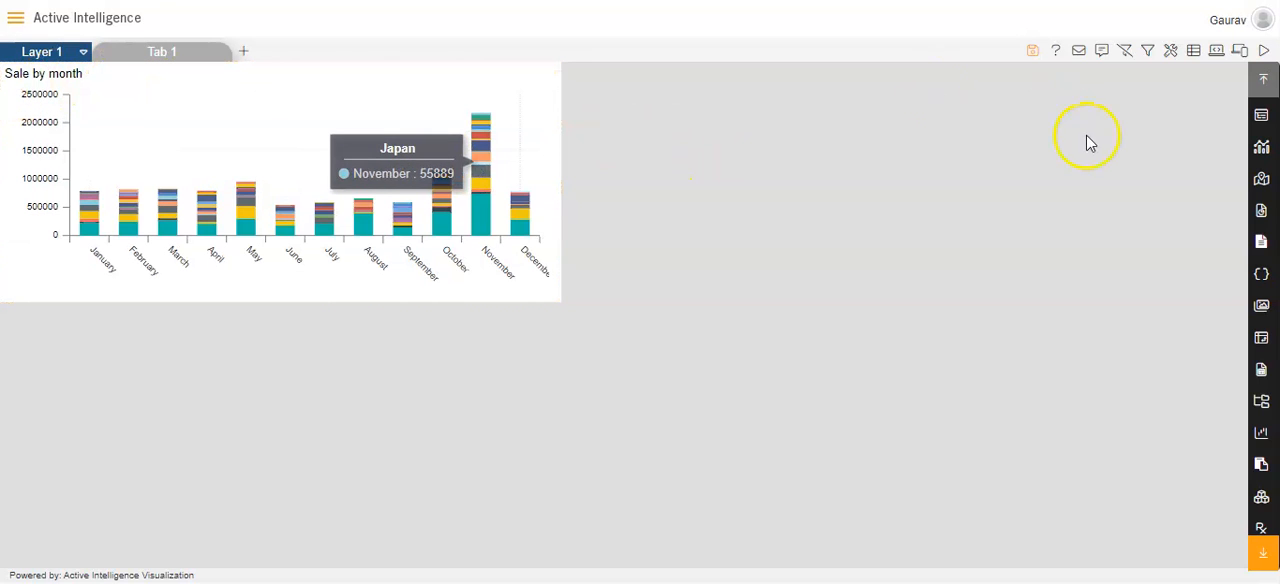
Add a second chart widget to the dashboard and name it "Price by month"
{"action": "left_click", "coordinate": [1263, 148]}
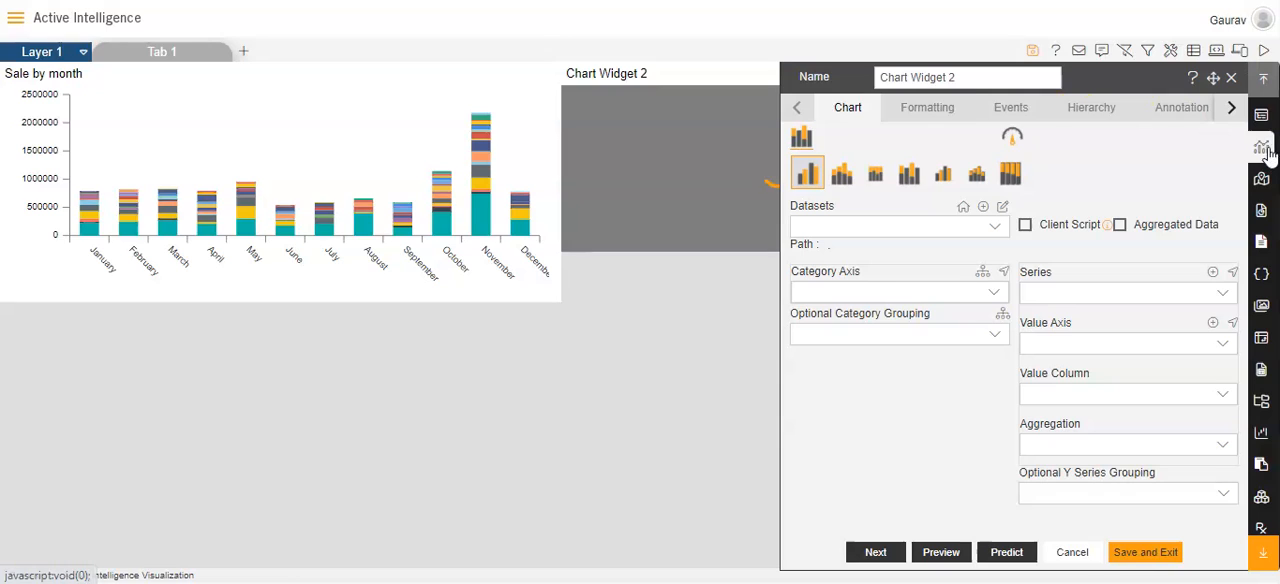
{"action": "triple_click", "coordinate": [945, 76]}
{"action": "type", "text": "P"}
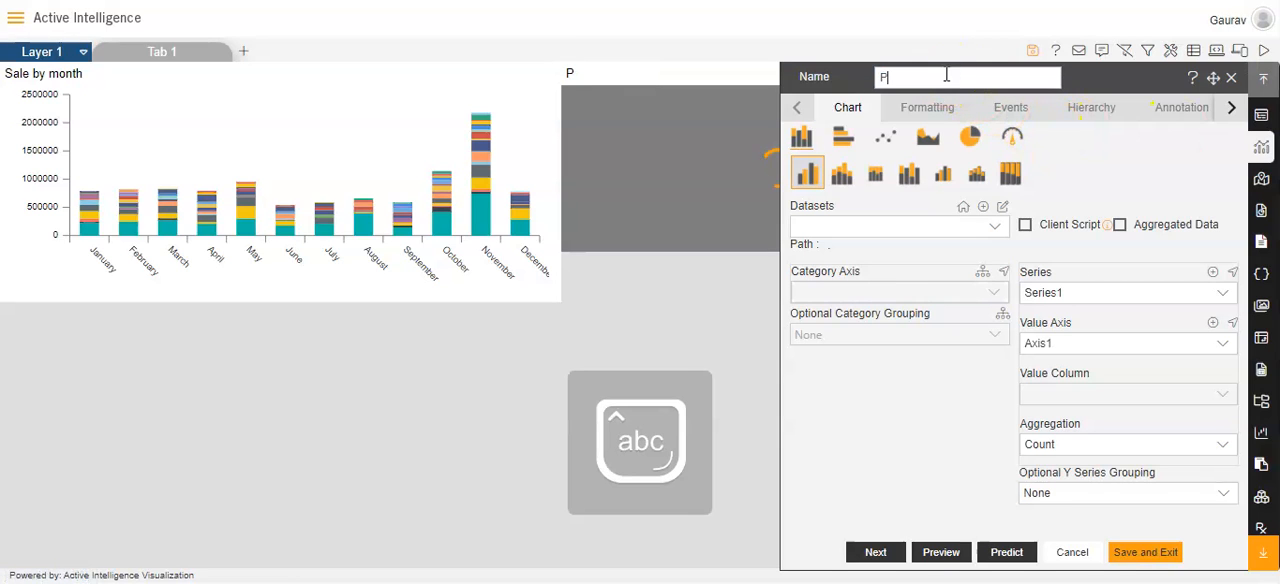
{"action": "type", "text": "rice by month"}
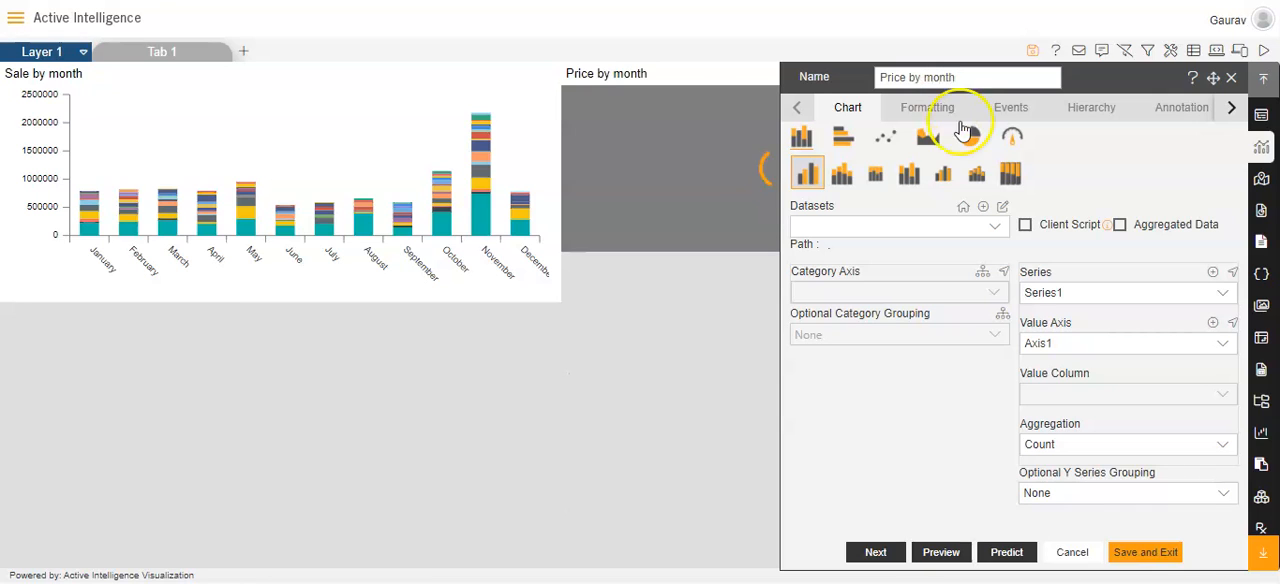
Use the Match Global colors.ds dataset for the Price by month chart and set its category axis to month
{"action": "left_click", "coordinate": [993, 228]}
{"action": "type", "text": "match"}
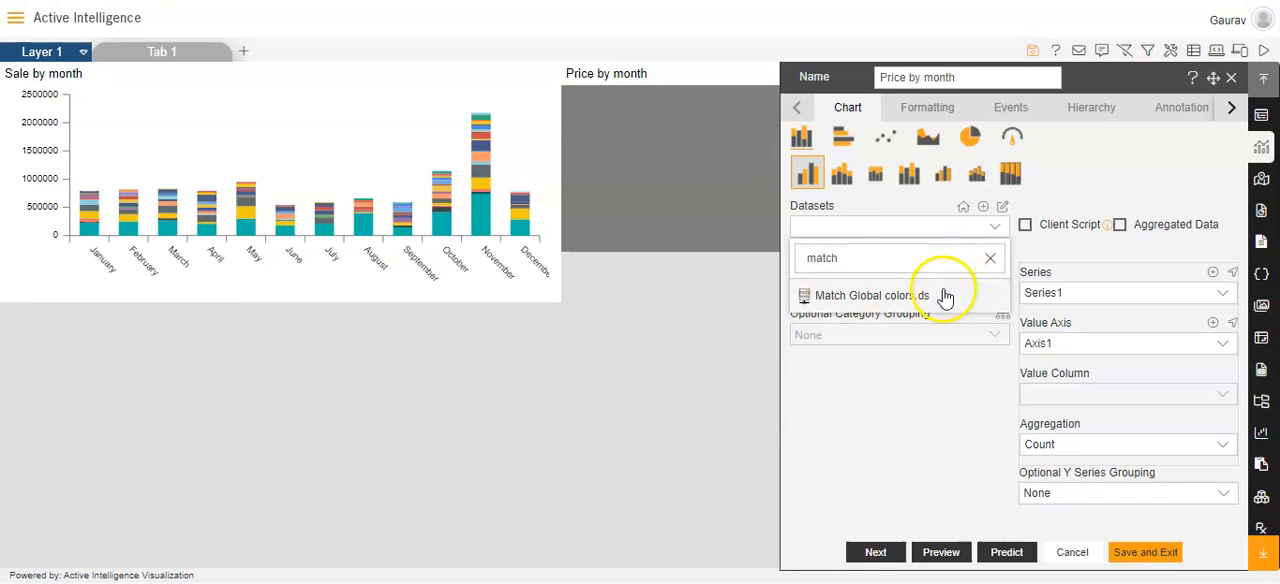
{"action": "left_click", "coordinate": [943, 295]}
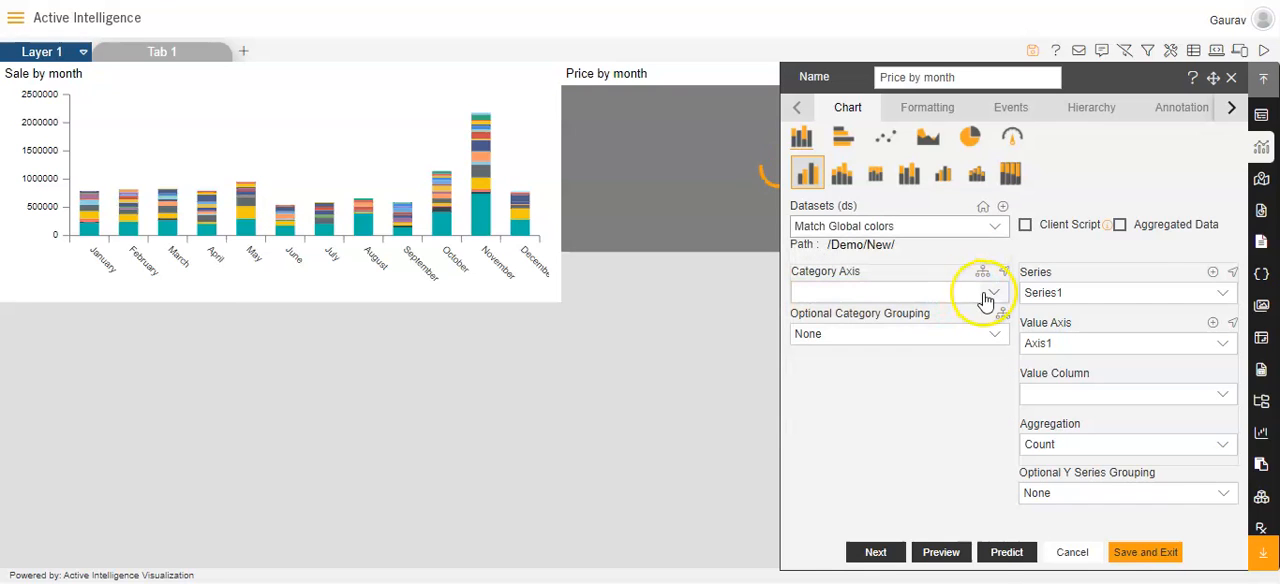
{"action": "left_click", "coordinate": [990, 294]}
{"action": "type", "text": "mon"}
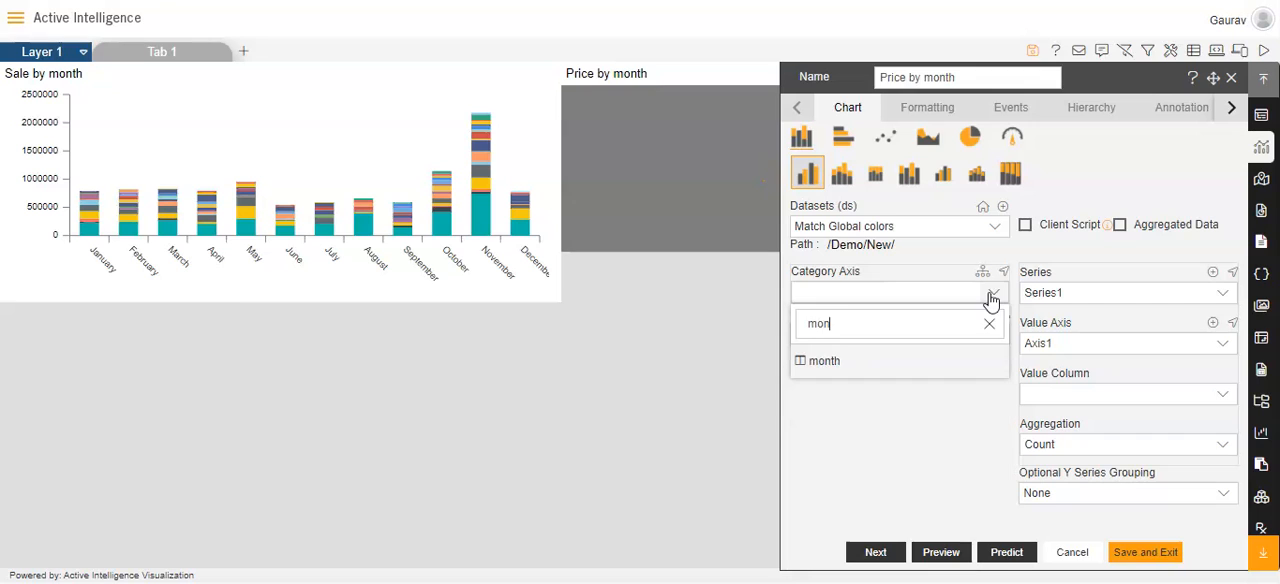
{"action": "left_click", "coordinate": [943, 357]}
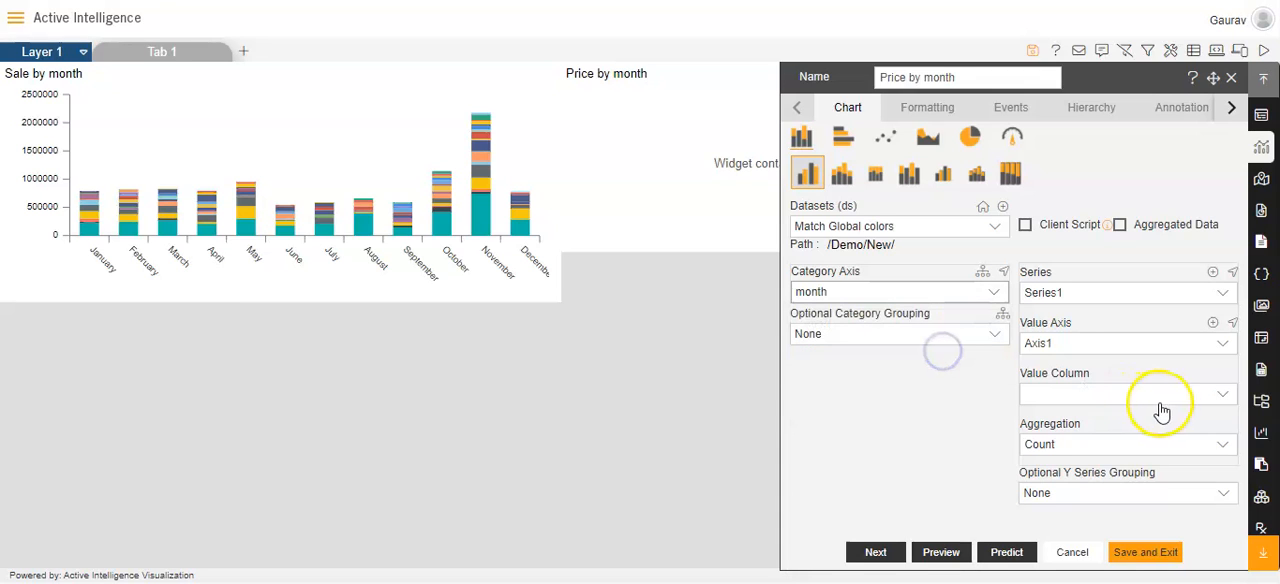
Set the Price by month chart's value column to extendedPrice with Sum aggregation
{"action": "left_click", "coordinate": [1200, 392]}
{"action": "left_click", "coordinate": [1229, 373]}
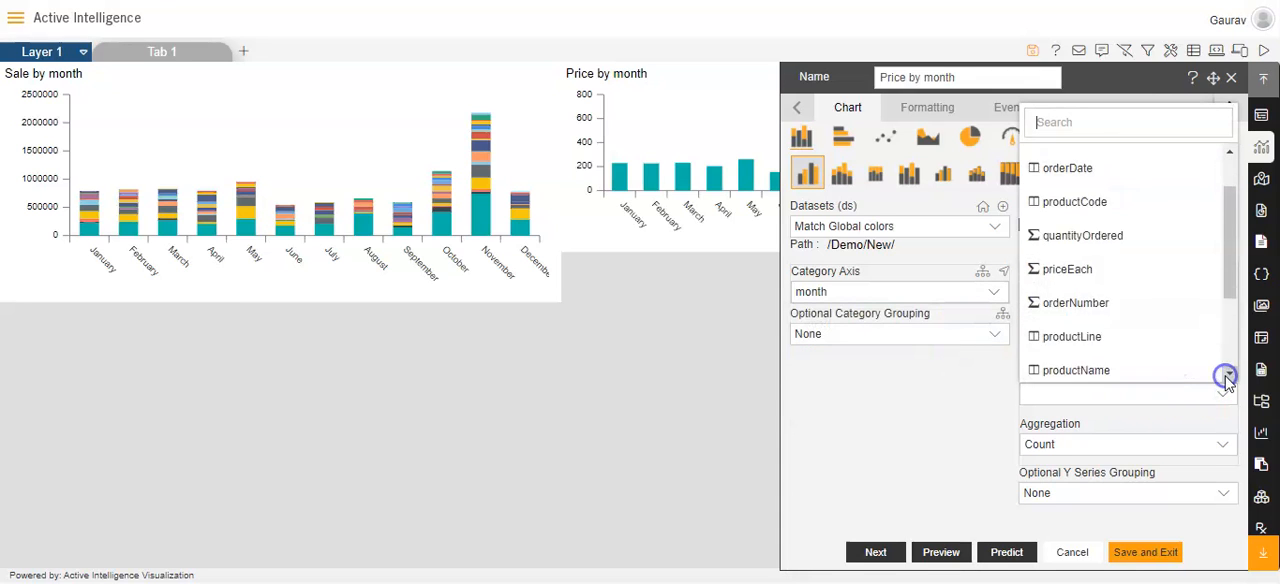
{"action": "left_click", "coordinate": [1229, 373]}
{"action": "left_click", "coordinate": [1131, 284]}
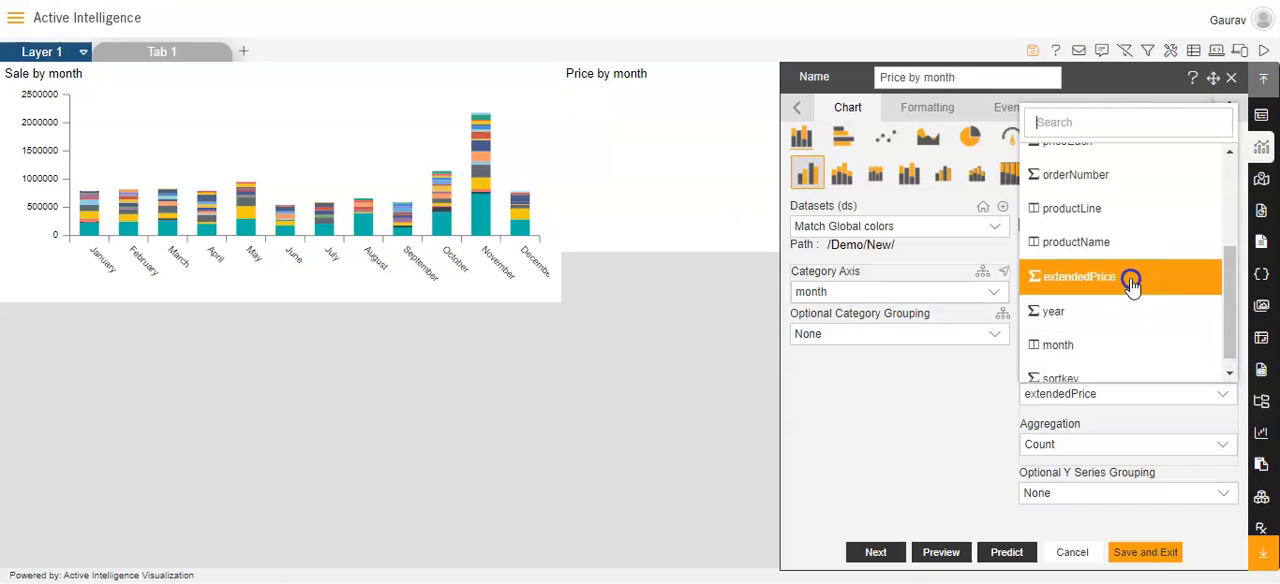
{"action": "left_click", "coordinate": [1214, 446]}
{"action": "left_click", "coordinate": [1110, 247]}
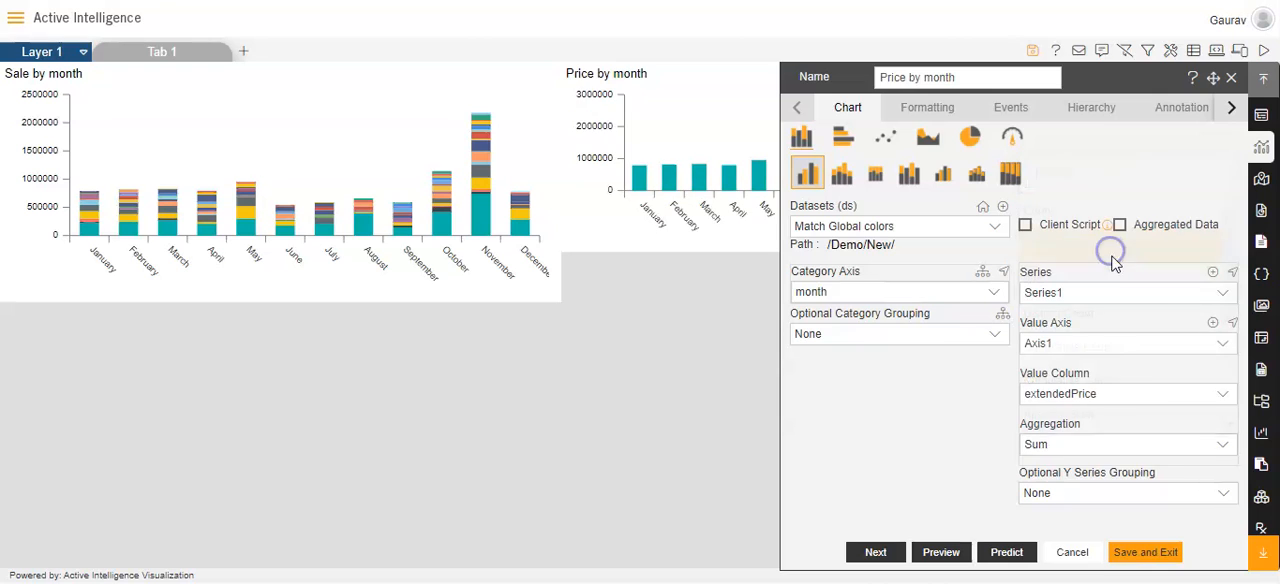
Group the Price by month chart's Y series by country, switch it to stacked columns, and save the widget
{"action": "left_click", "coordinate": [1223, 494]}
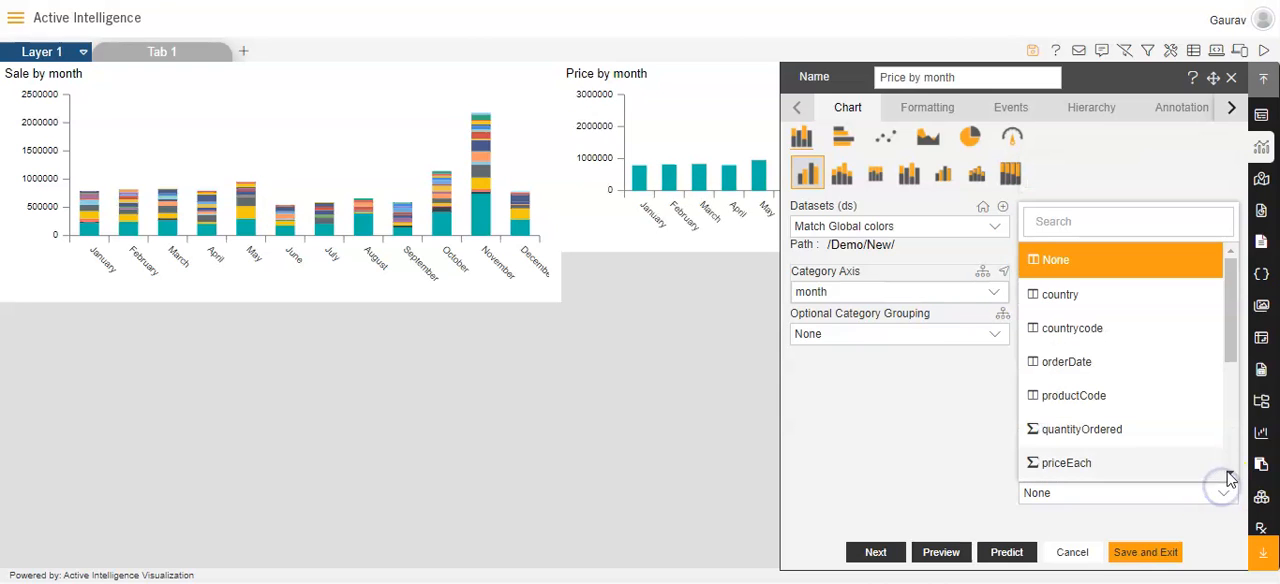
{"action": "left_click", "coordinate": [1104, 295]}
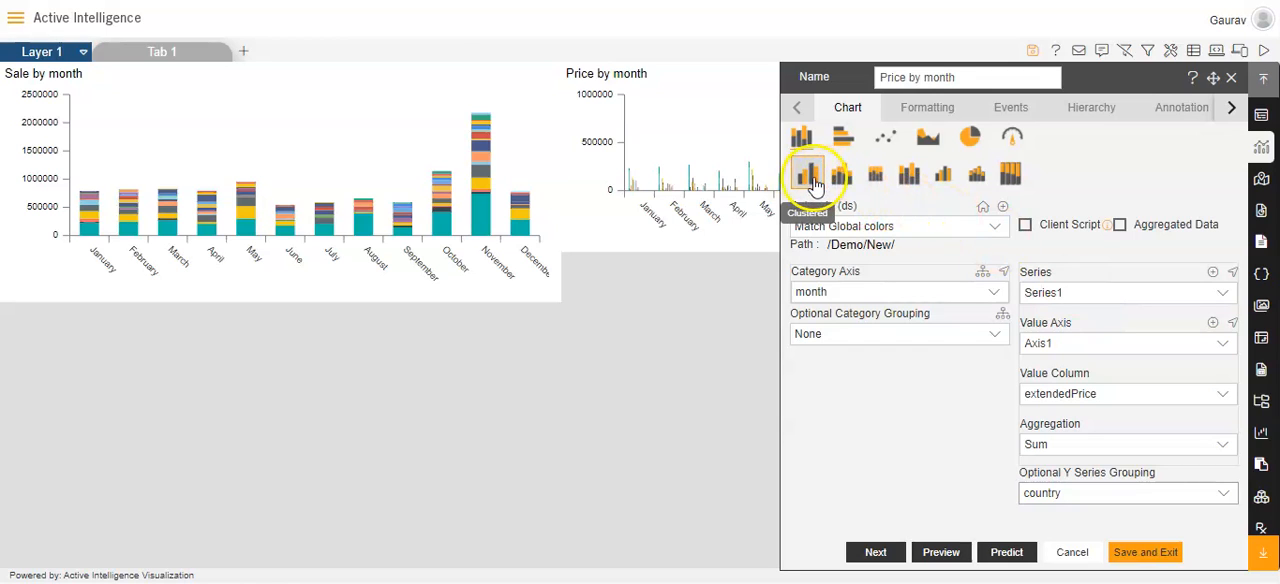
{"action": "left_click", "coordinate": [838, 185]}
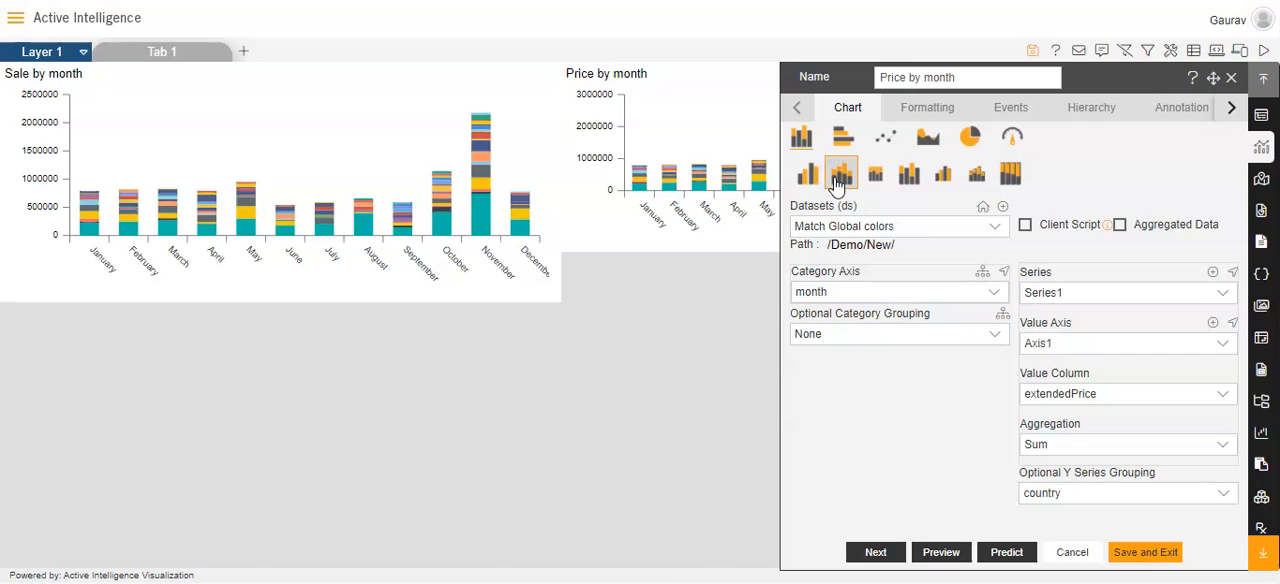
{"action": "left_click", "coordinate": [1130, 552]}
Shift the Price by month widget slightly away from the Sale by month chart and extend its height to match that chart
{"action": "mouse_move", "coordinate": [780, 88]}
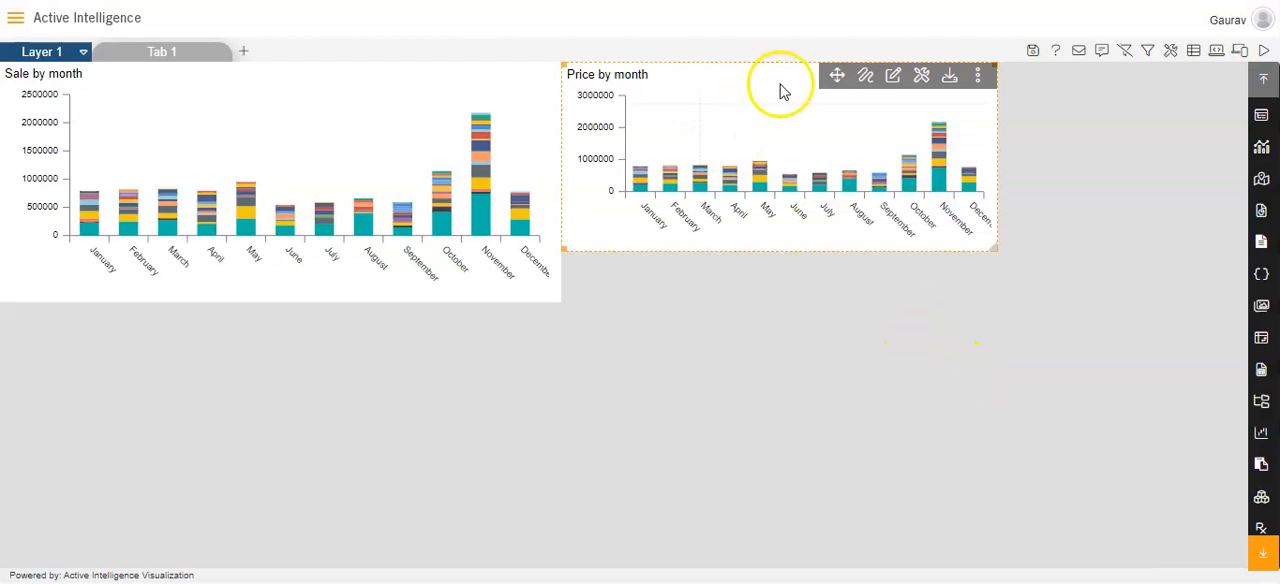
{"action": "left_click_drag", "start_coordinate": [838, 82], "coordinate": [849, 78]}
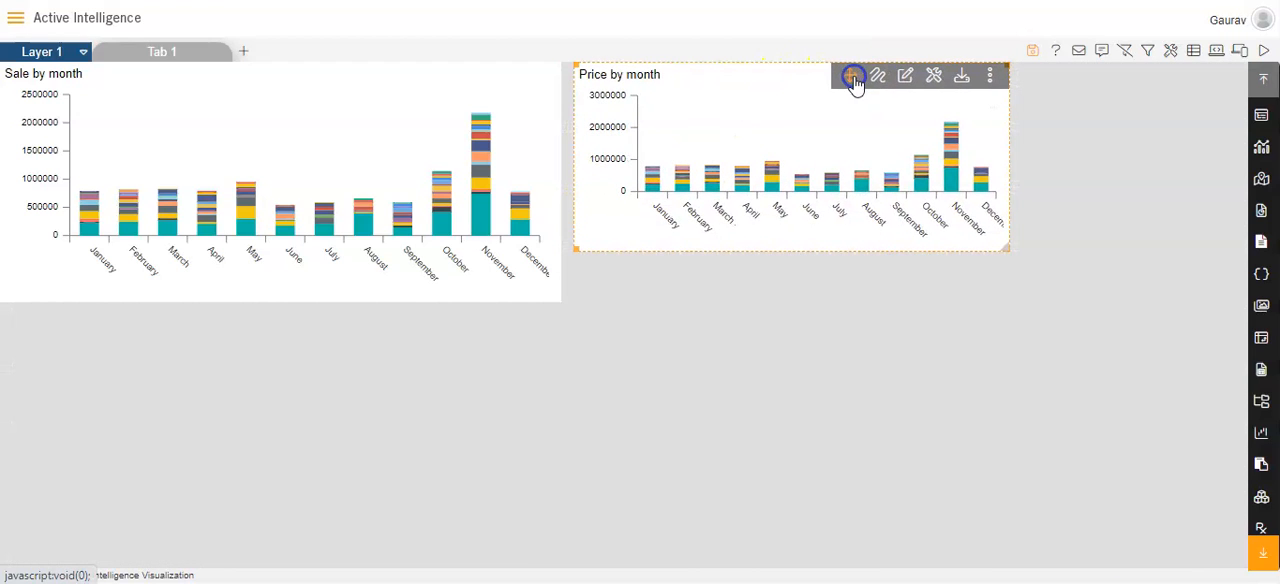
{"action": "left_click_drag", "start_coordinate": [760, 251], "coordinate": [755, 298]}
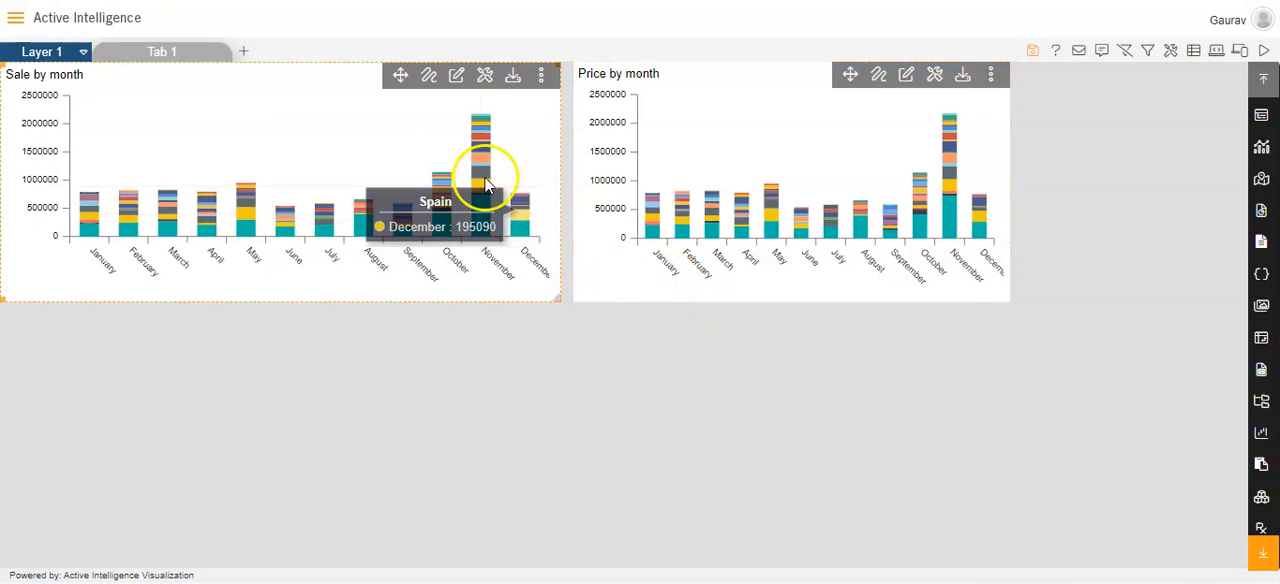
Apply the Dark color theme to the Sale by month chart and save the widget
{"action": "left_click", "coordinate": [455, 78]}
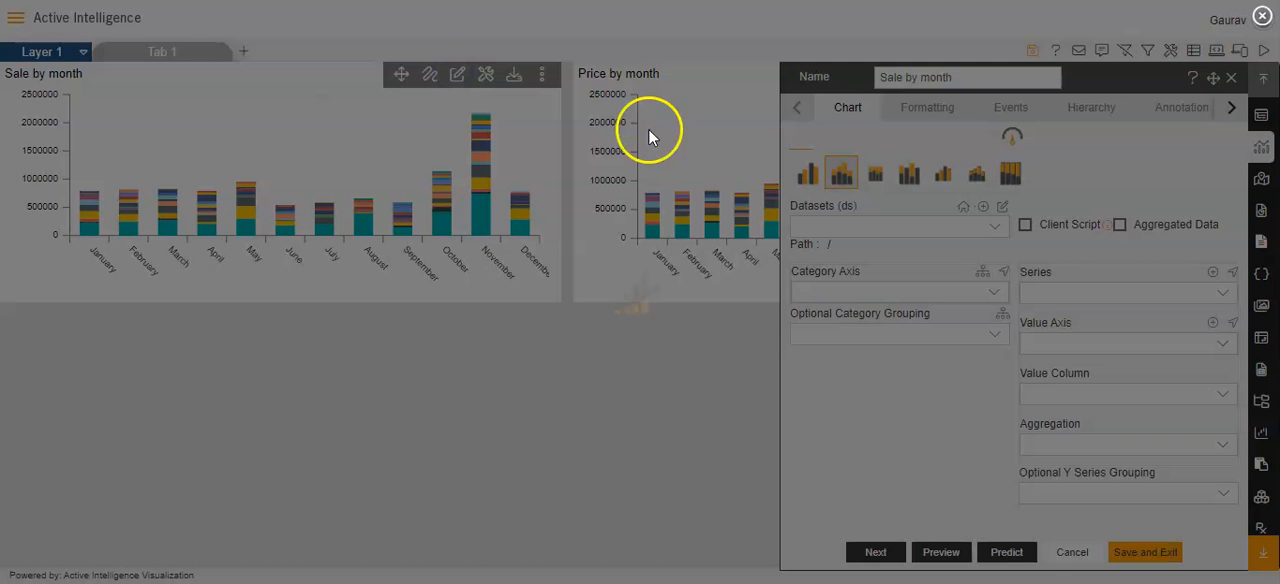
{"action": "left_click", "coordinate": [934, 118]}
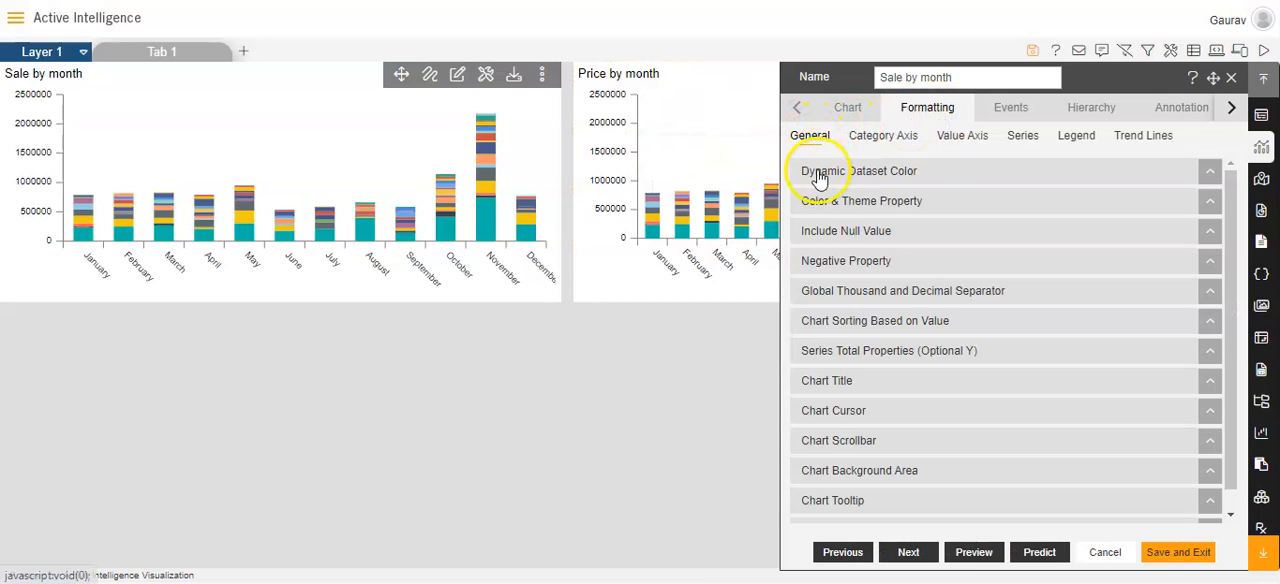
{"action": "left_click", "coordinate": [822, 202]}
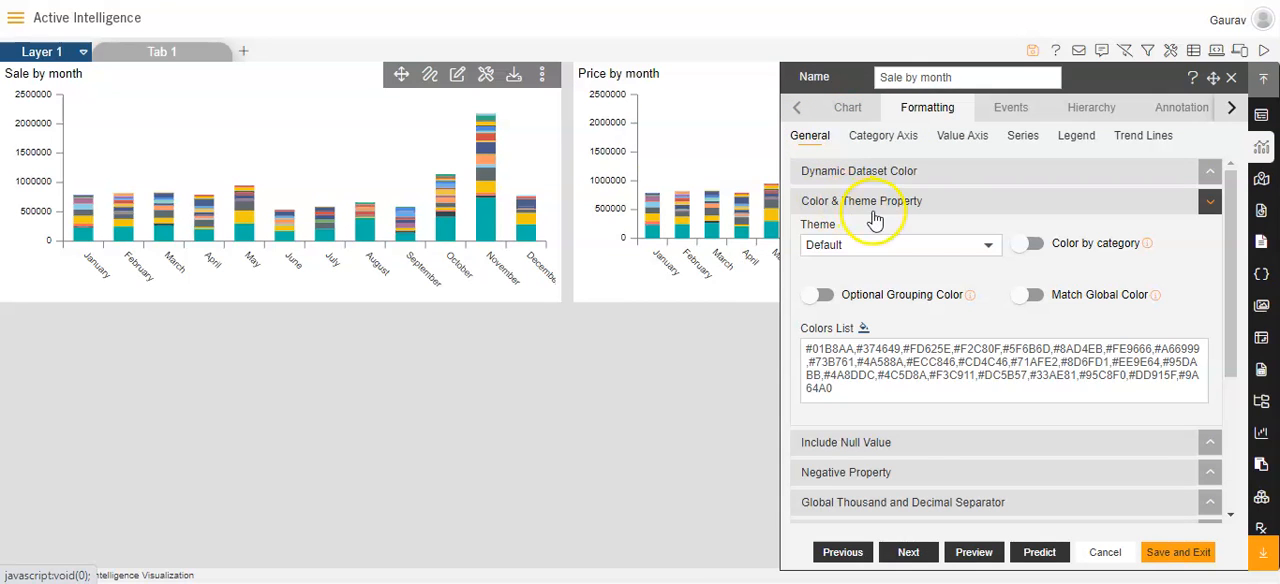
{"action": "left_click", "coordinate": [978, 250]}
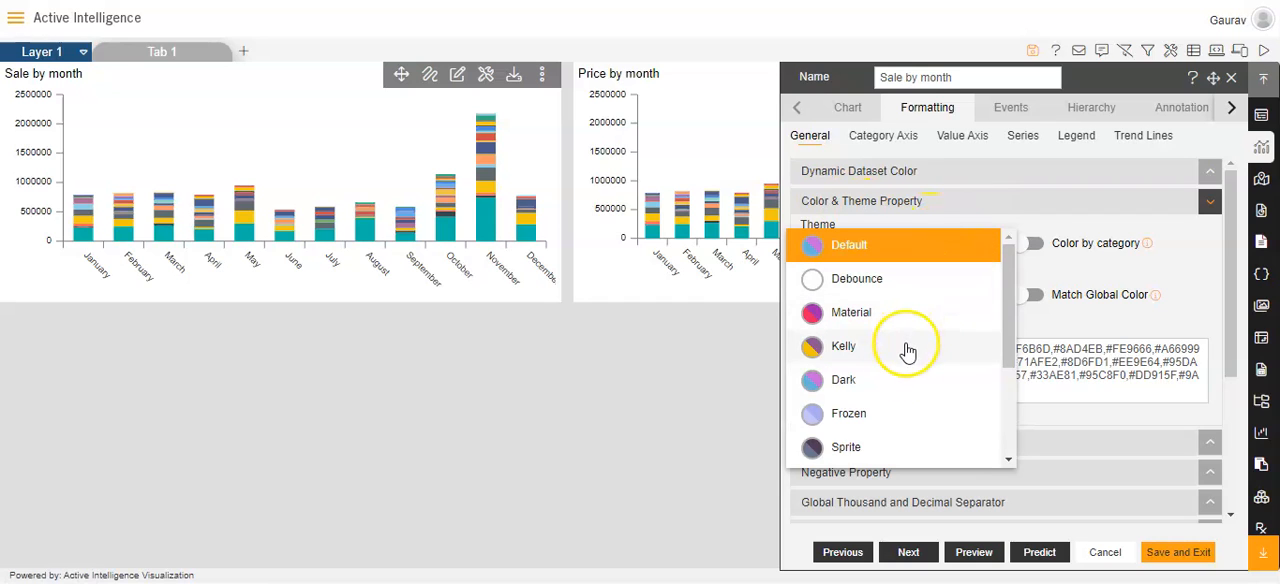
{"action": "left_click", "coordinate": [893, 379]}
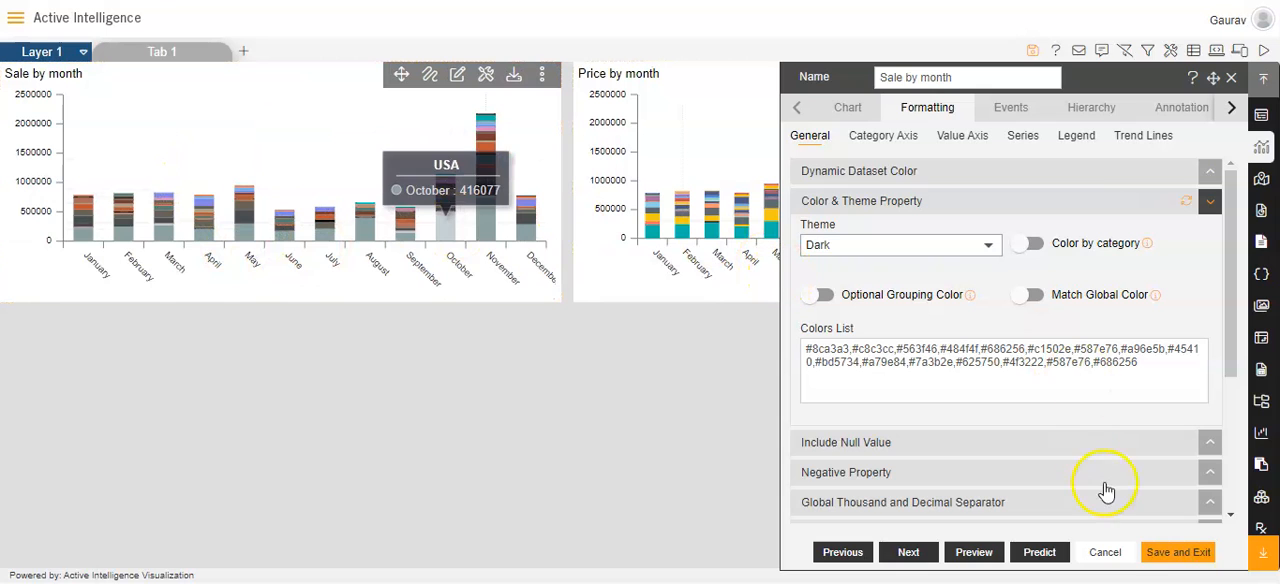
{"action": "left_click", "coordinate": [1158, 556]}
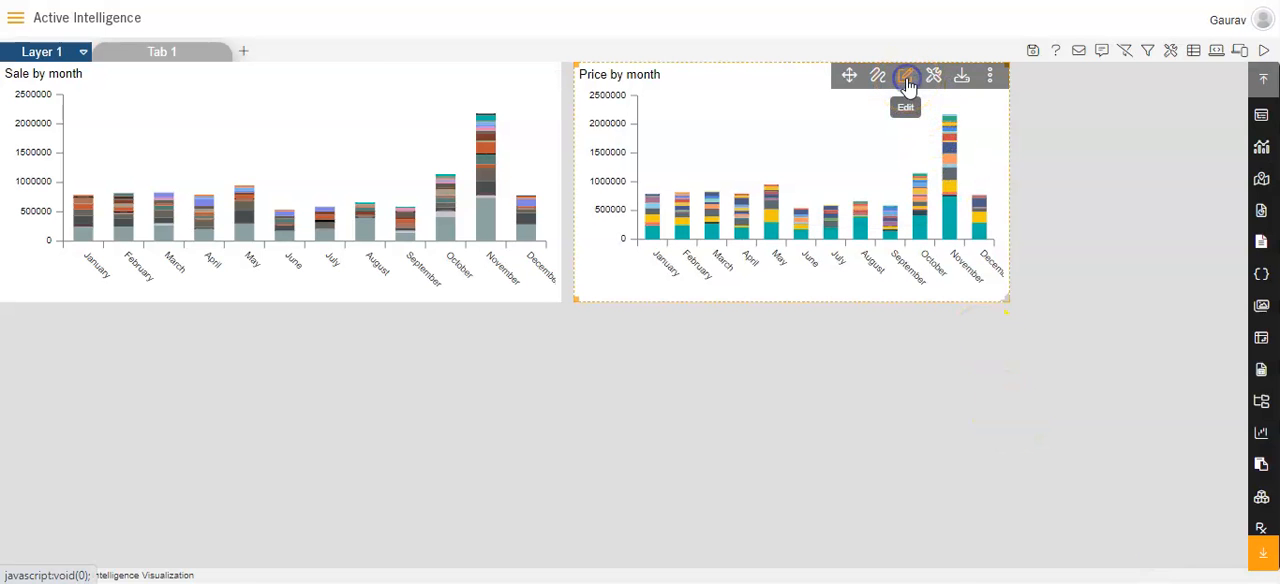
Apply the Kelly color theme to the Price by month chart and save the widget
{"action": "left_click", "coordinate": [906, 80]}
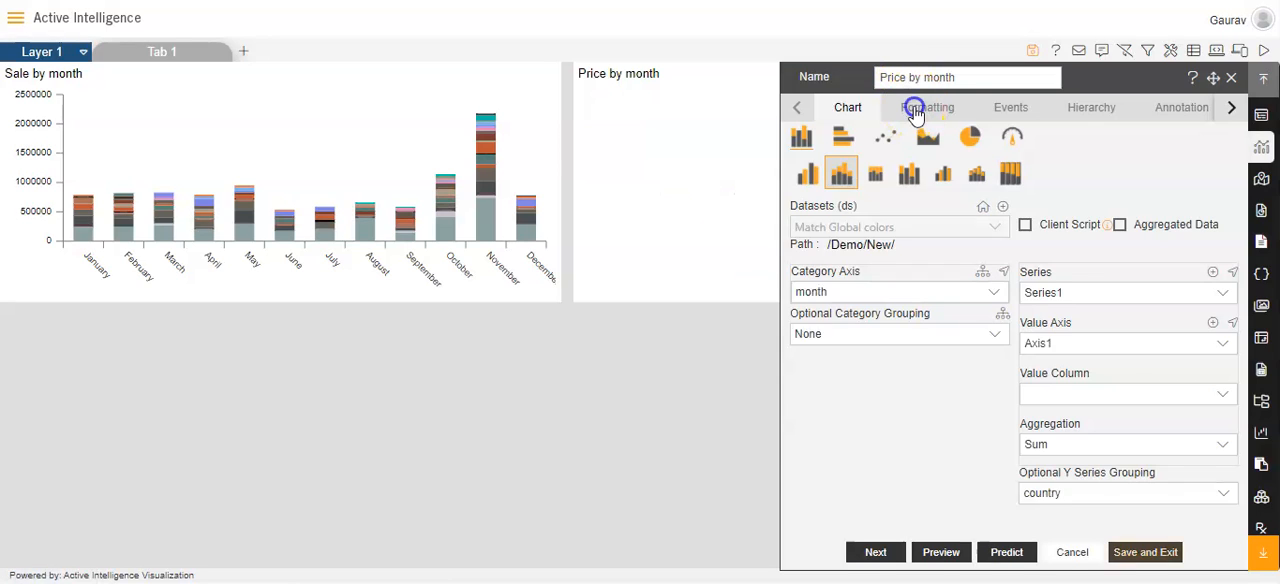
{"action": "left_click", "coordinate": [915, 112]}
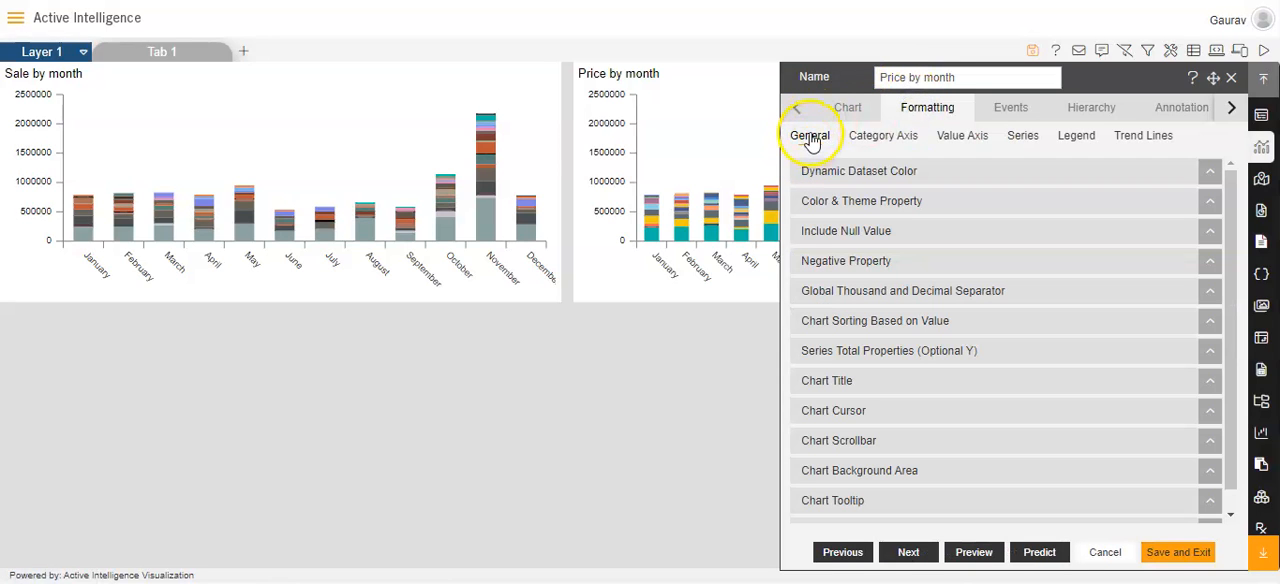
{"action": "left_click", "coordinate": [833, 201]}
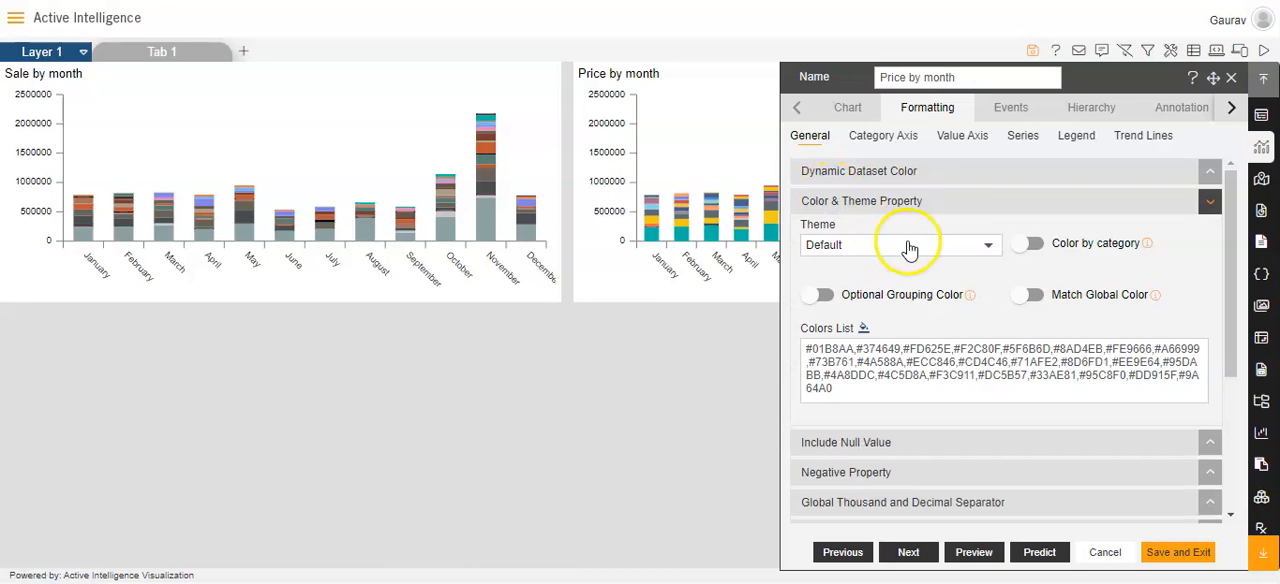
{"action": "left_click", "coordinate": [958, 247]}
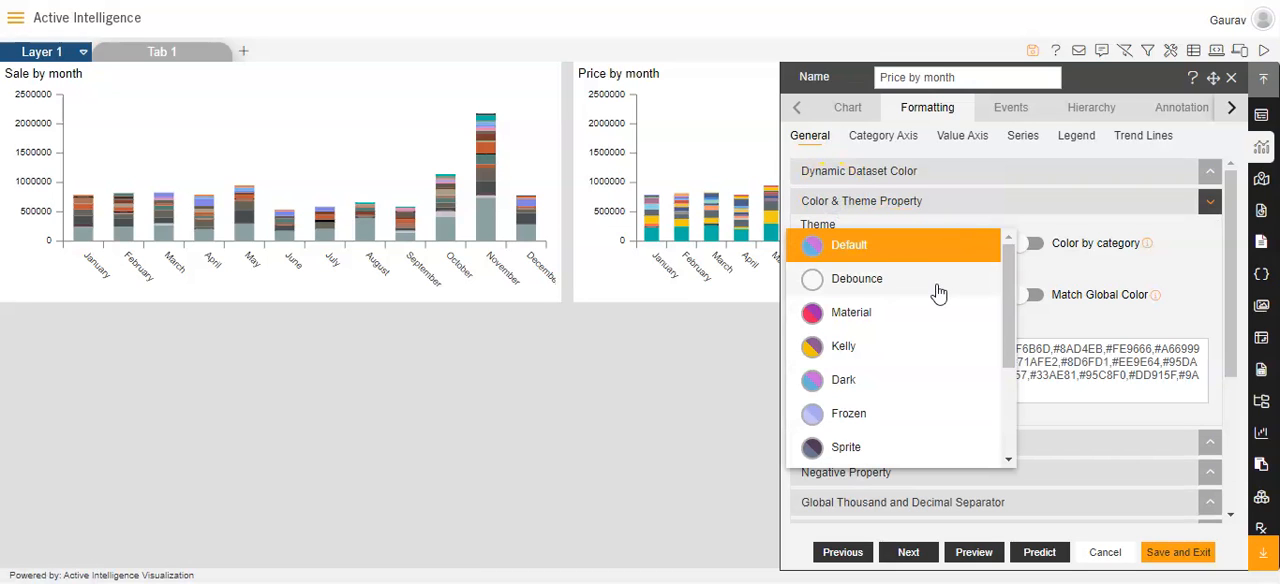
{"action": "left_click", "coordinate": [908, 346]}
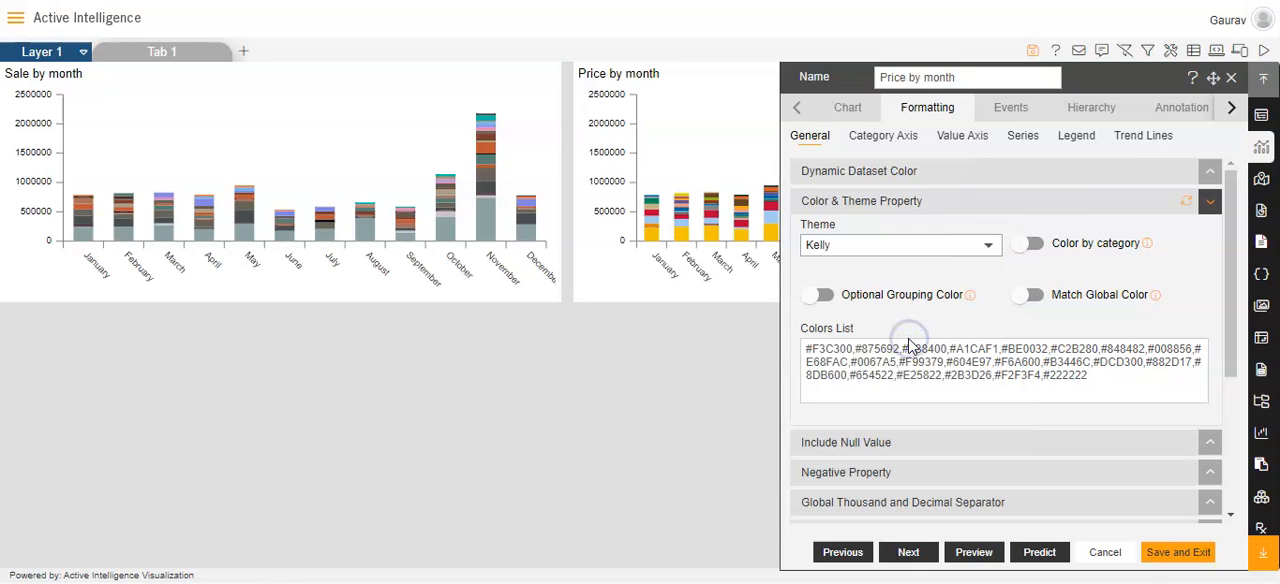
{"action": "left_click", "coordinate": [1163, 553]}
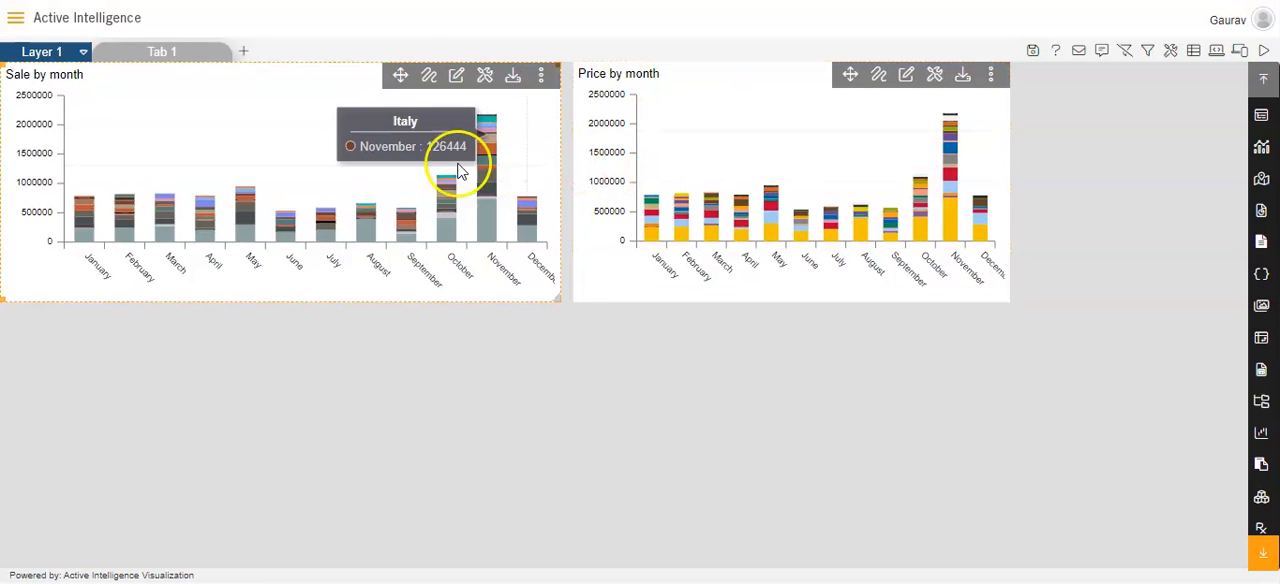
Review the color palette of the dashboard's global theme, accept its colors, and save the dashboard properties
{"action": "left_click", "coordinate": [1168, 57]}
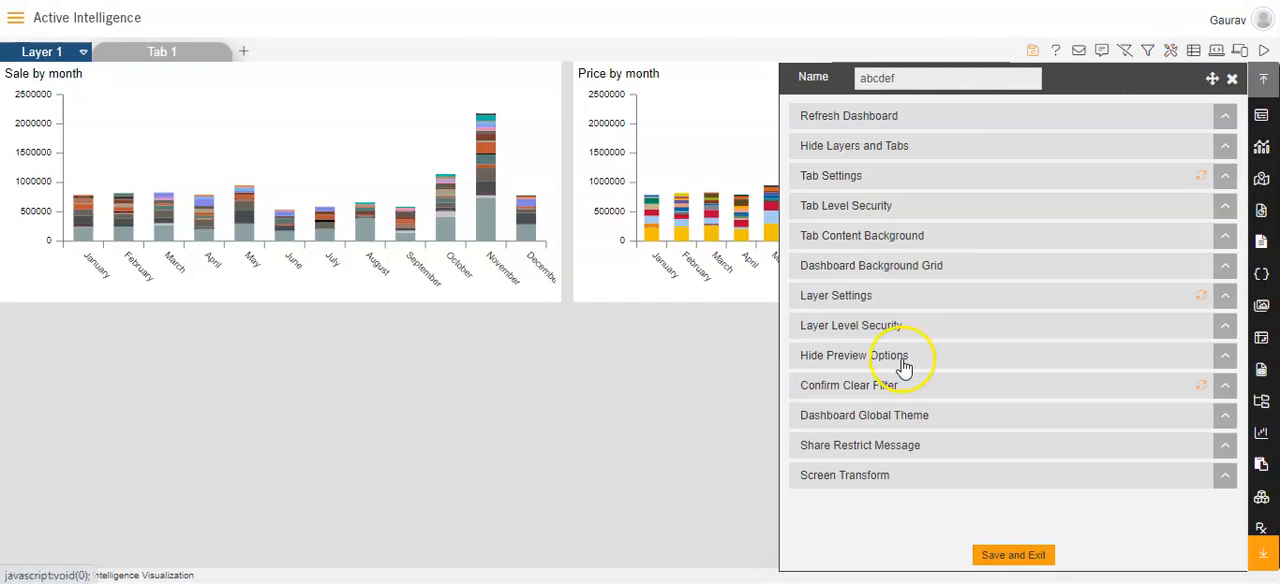
{"action": "left_click", "coordinate": [880, 408]}
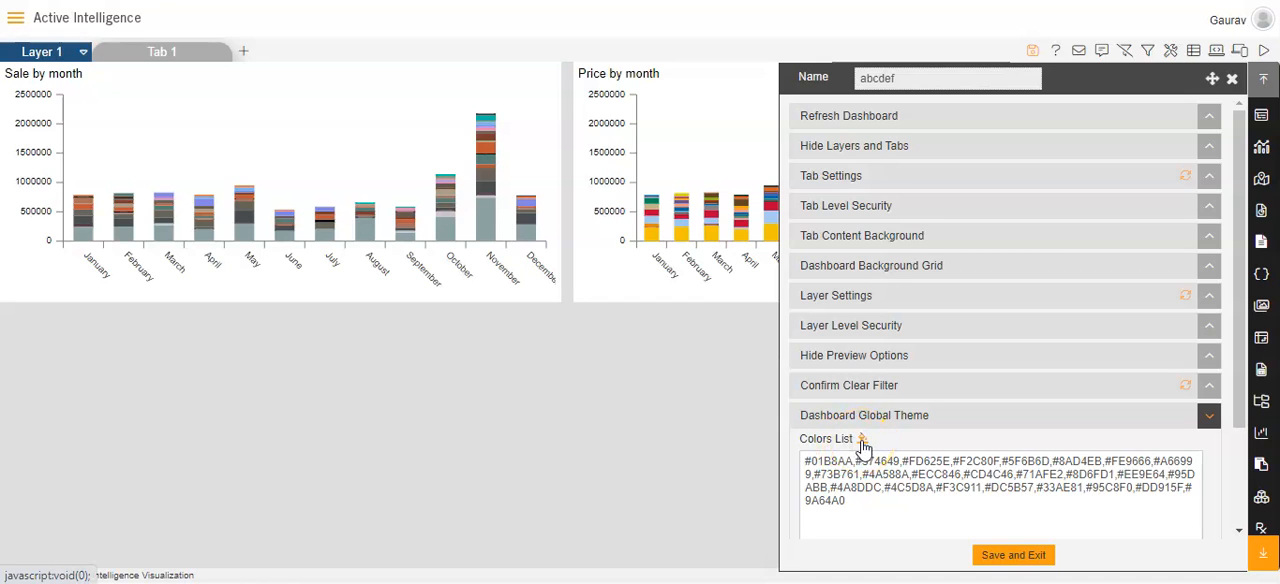
{"action": "left_click", "coordinate": [862, 441]}
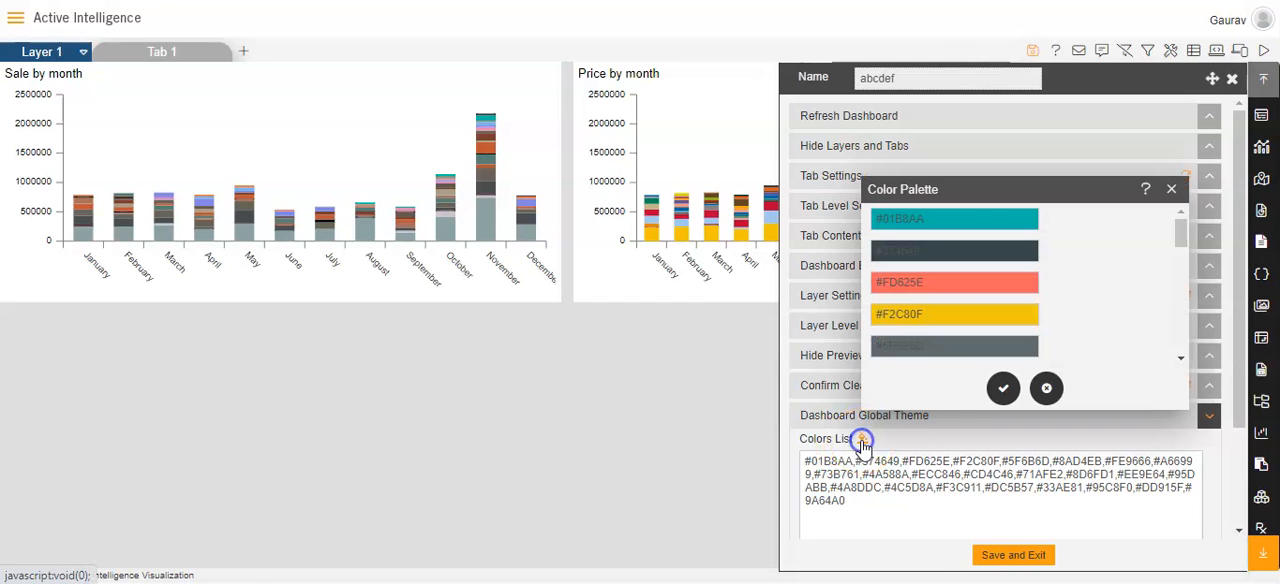
{"action": "left_click", "coordinate": [1004, 388]}
{"action": "left_click", "coordinate": [1015, 555]}
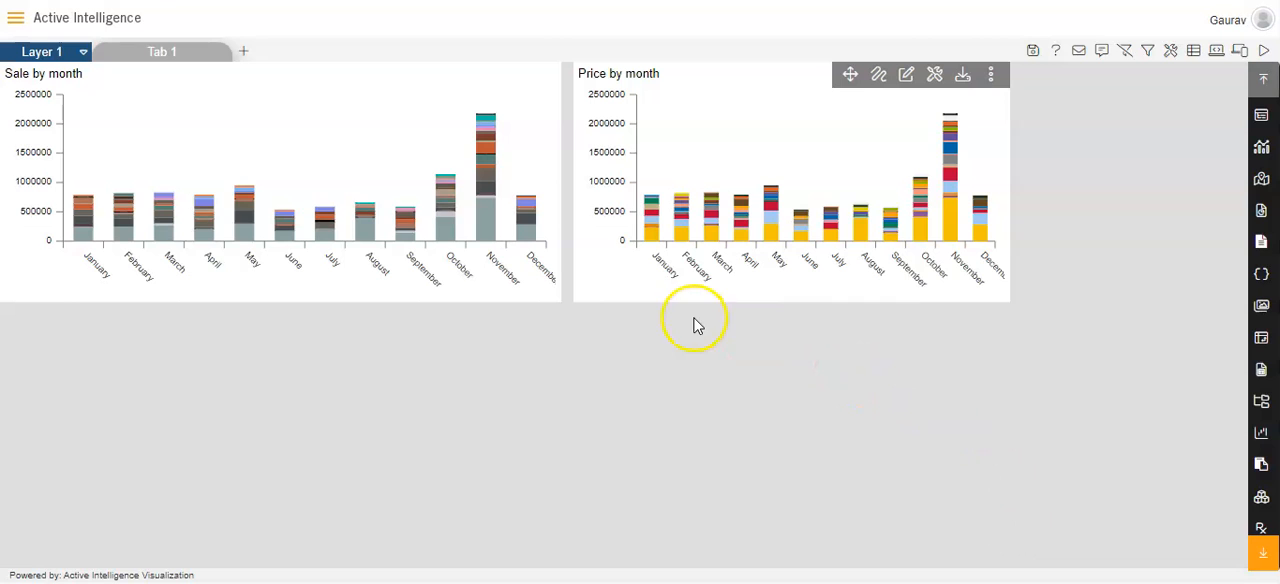
Enable Match Global Color in the Sale by month chart's color and theme properties and save the widget
{"action": "mouse_move", "coordinate": [544, 249]}
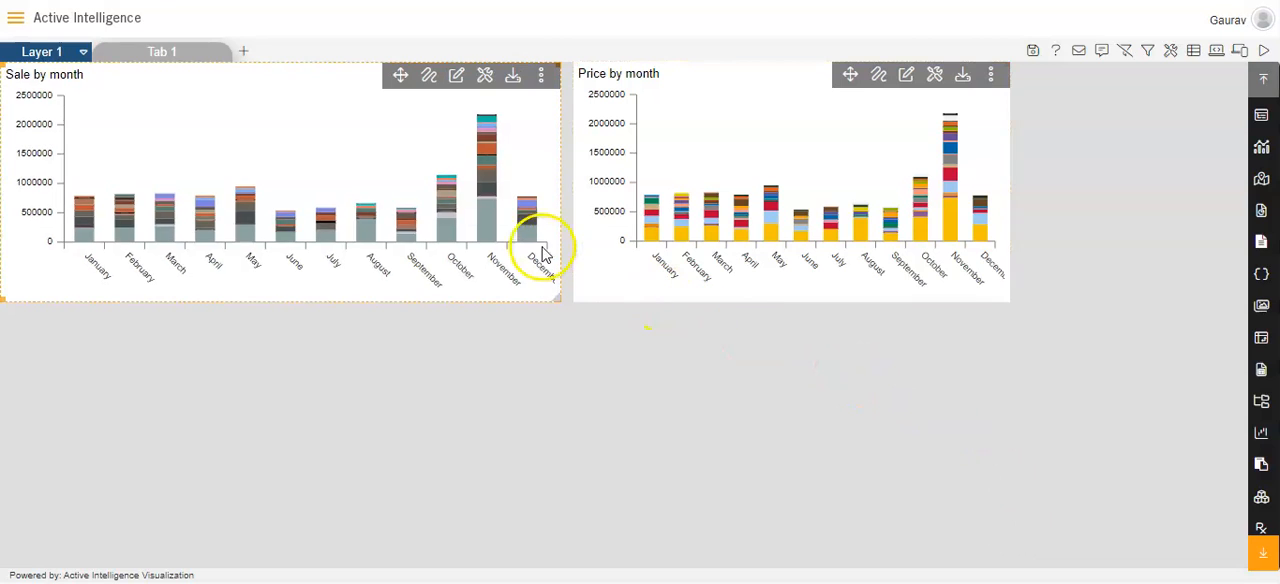
{"action": "left_click", "coordinate": [457, 80]}
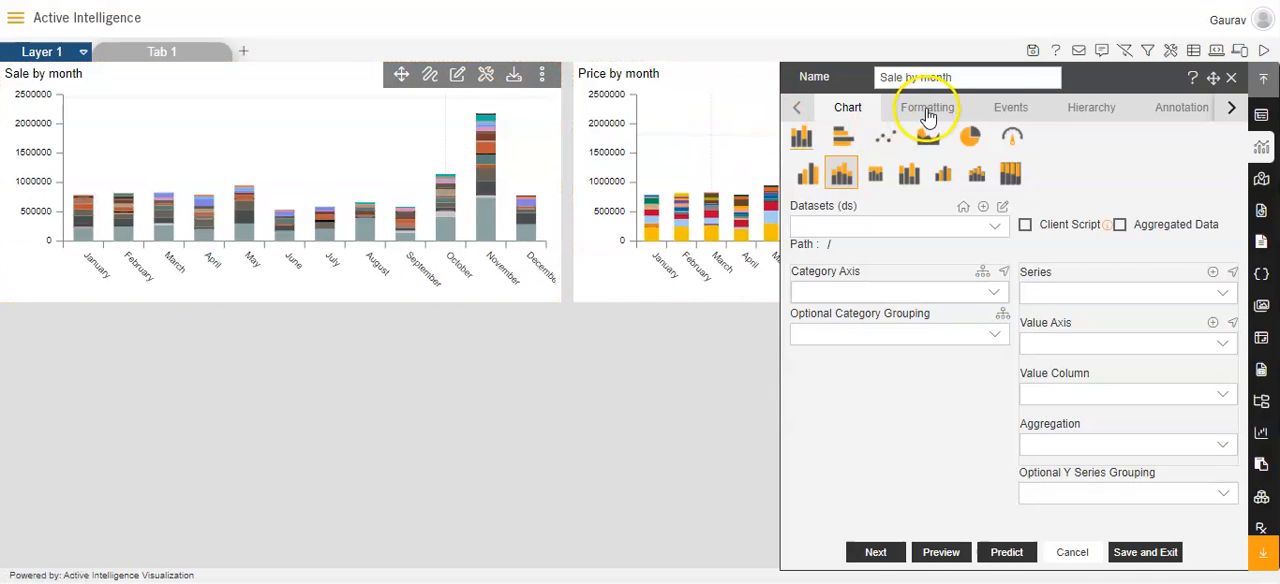
{"action": "left_click", "coordinate": [927, 110]}
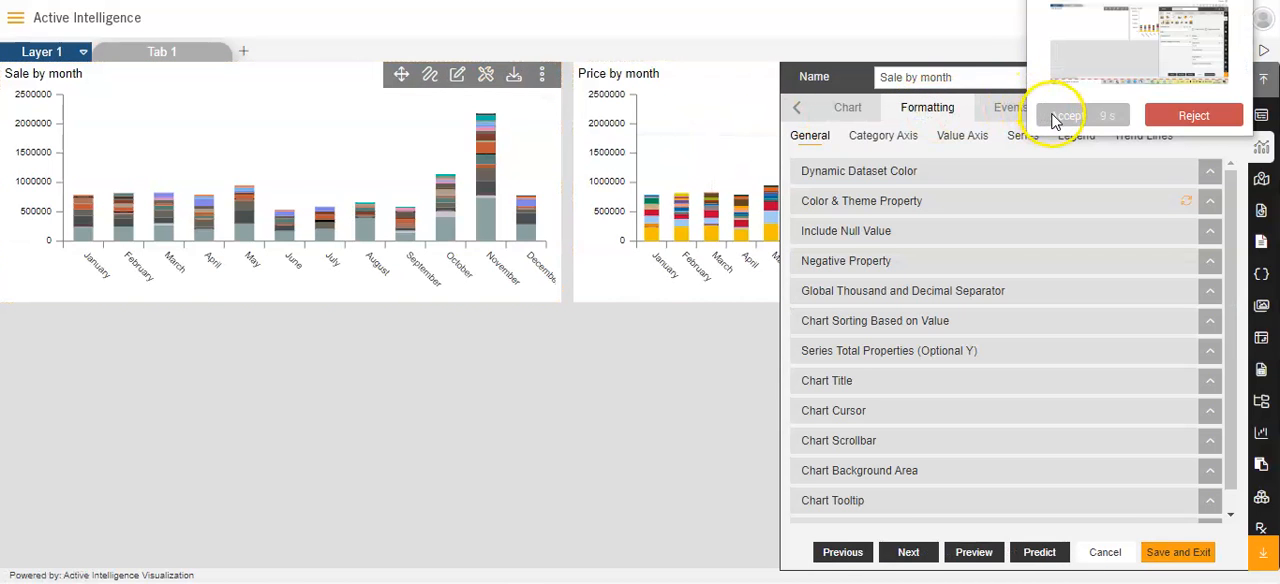
{"action": "left_click", "coordinate": [1058, 117]}
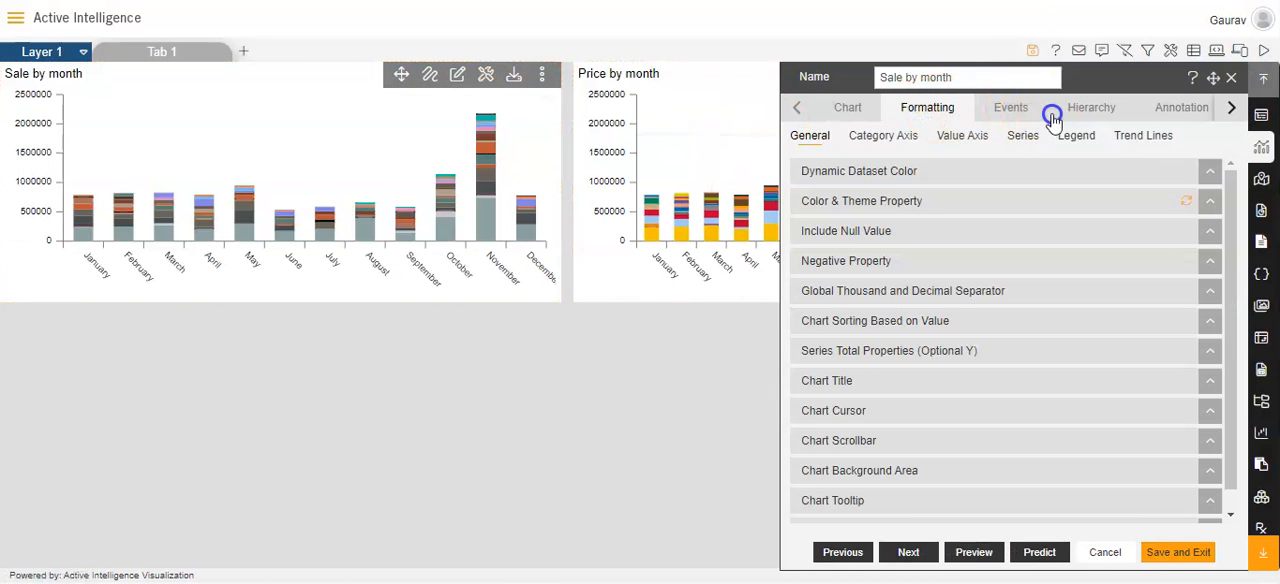
{"action": "left_click", "coordinate": [858, 205]}
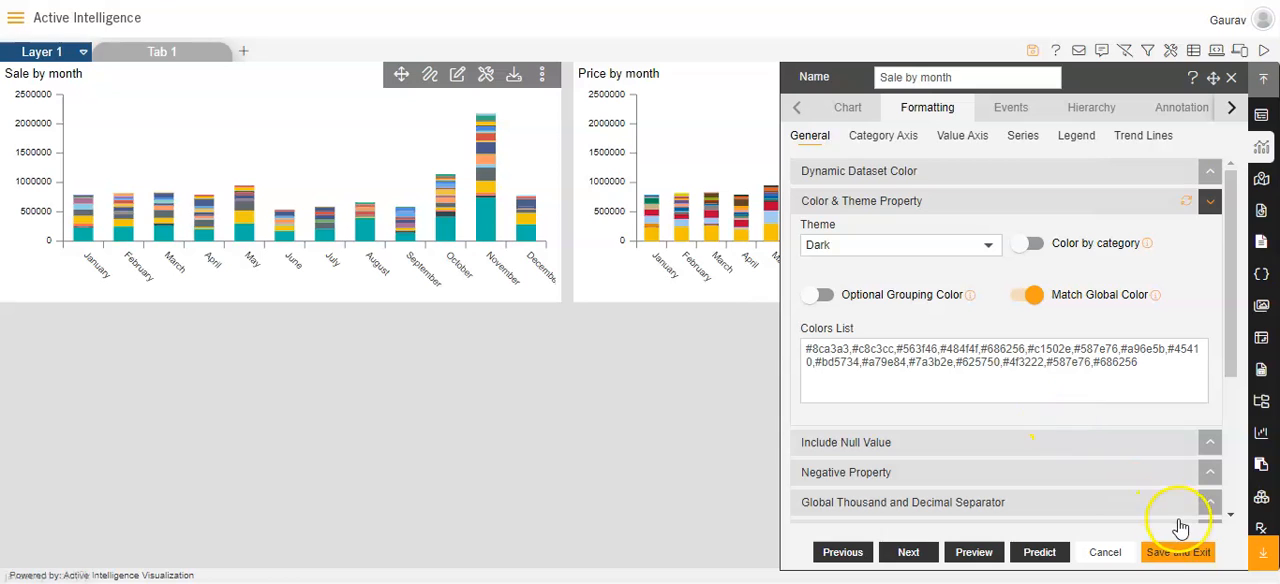
{"action": "left_click", "coordinate": [1177, 552]}
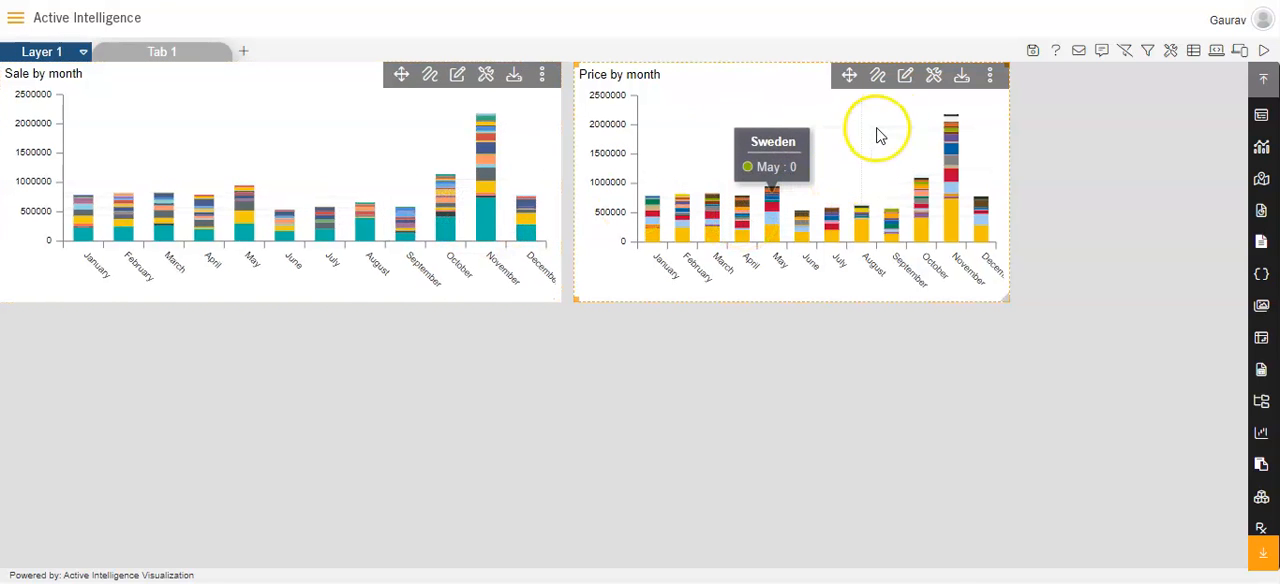
Enable Match Global Color in the Price by month chart's color and theme properties and save the widget
{"action": "left_click", "coordinate": [907, 78]}
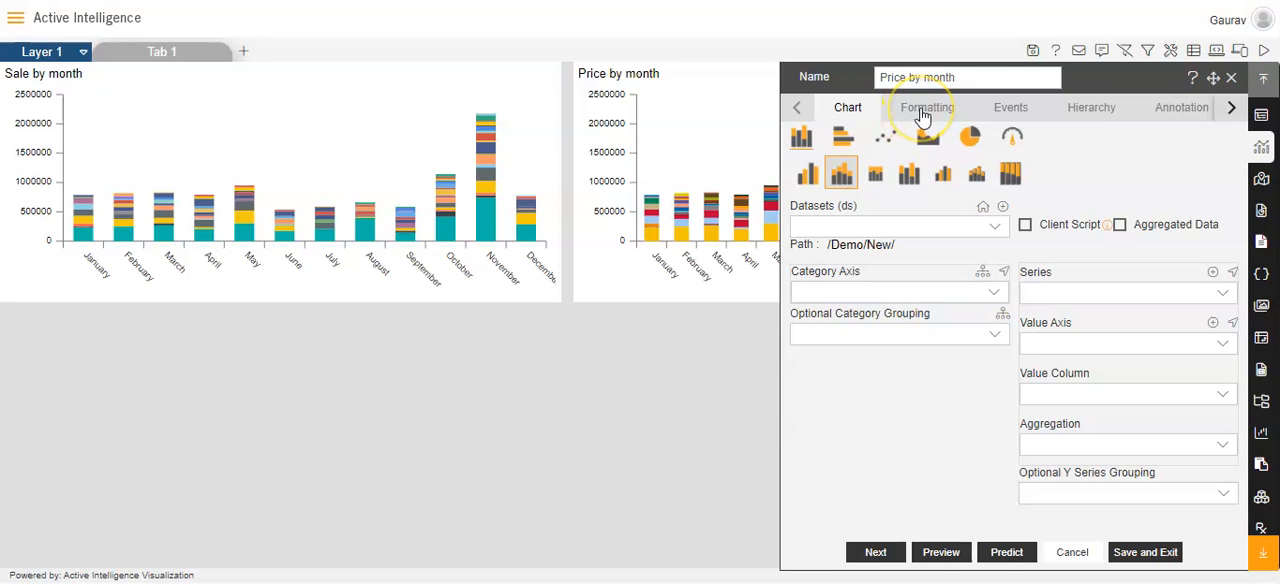
{"action": "left_click", "coordinate": [922, 112]}
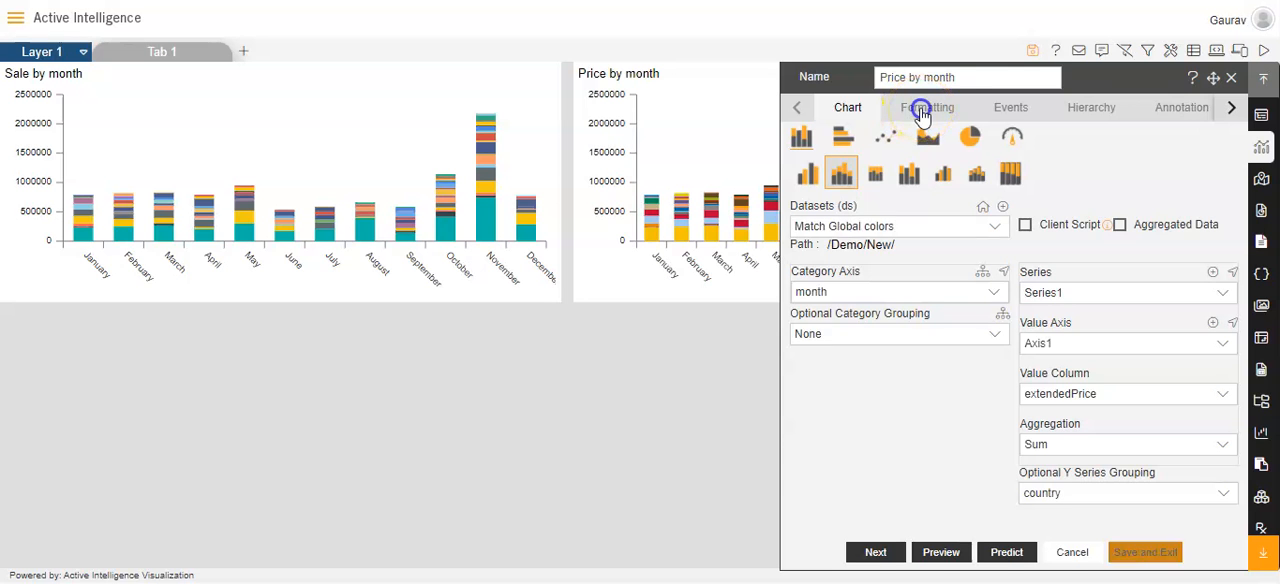
{"action": "left_click", "coordinate": [854, 212]}
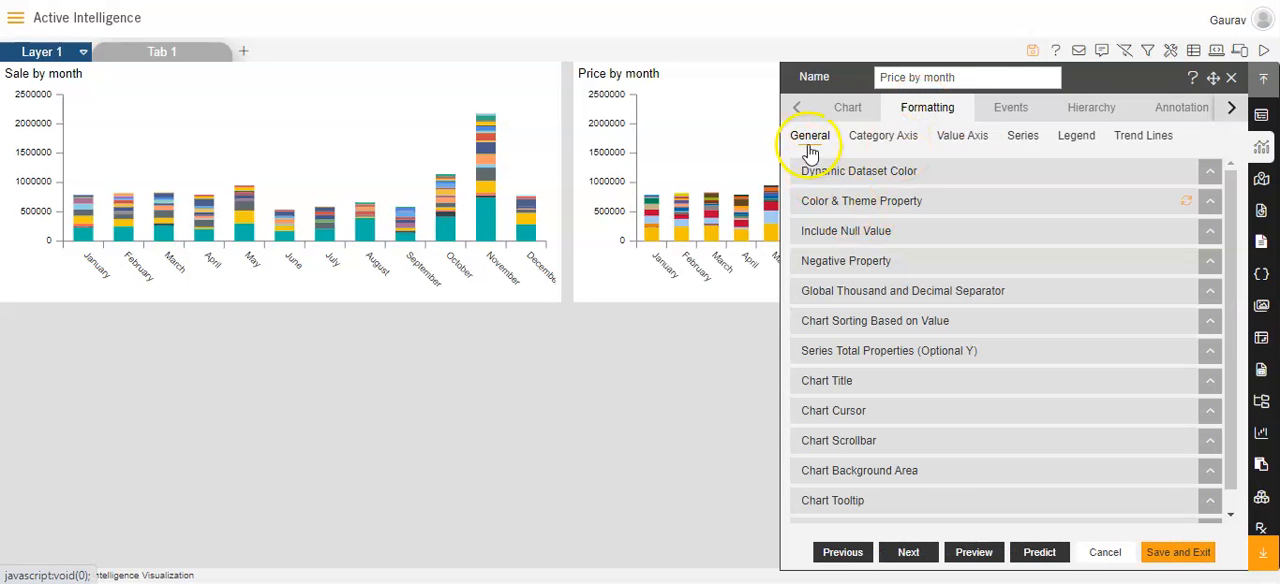
{"action": "left_click", "coordinate": [838, 201]}
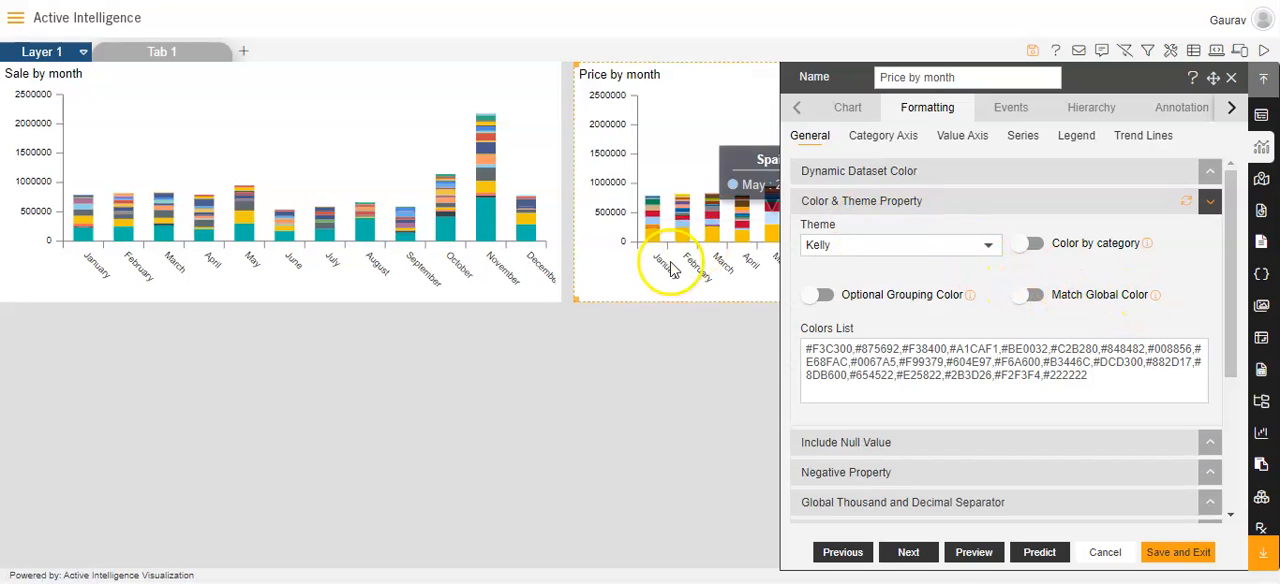
{"action": "left_click", "coordinate": [1017, 298]}
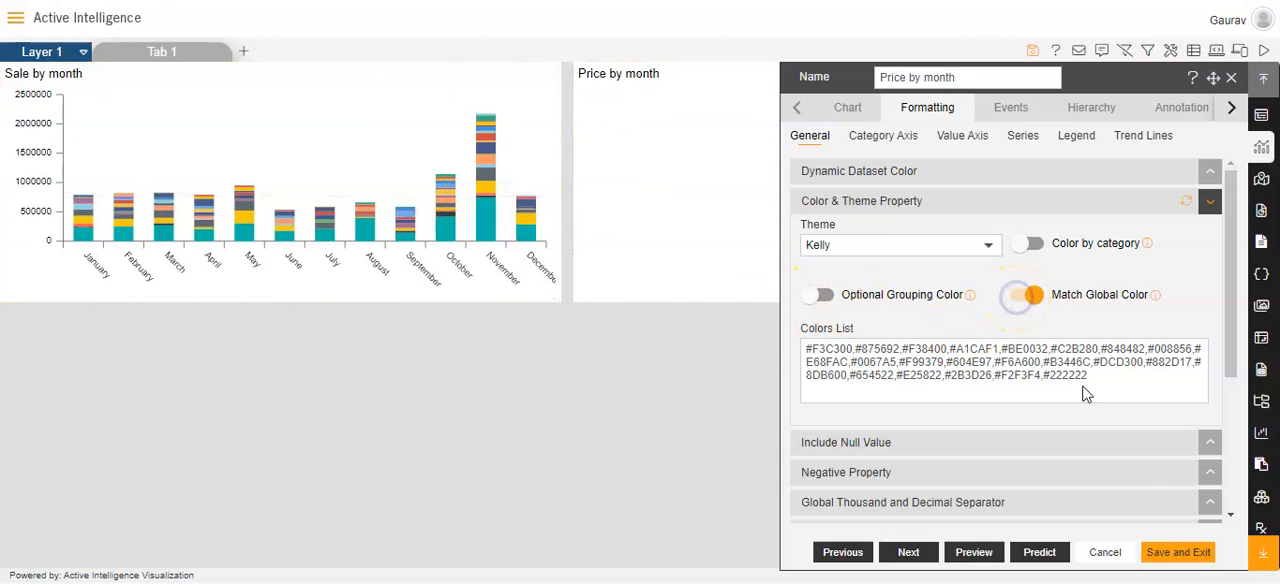
{"action": "left_click", "coordinate": [1175, 552]}
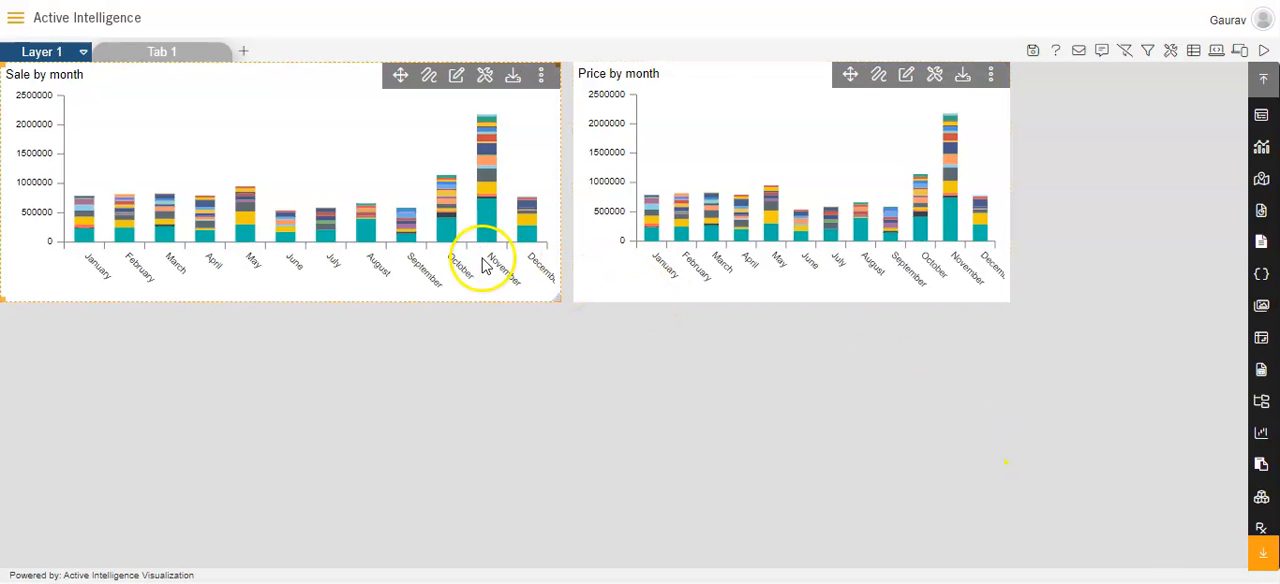
Move the Price by month widget directly below the Sale by month chart, aligned with its left edge
{"action": "mouse_move", "coordinate": [505, 240]}
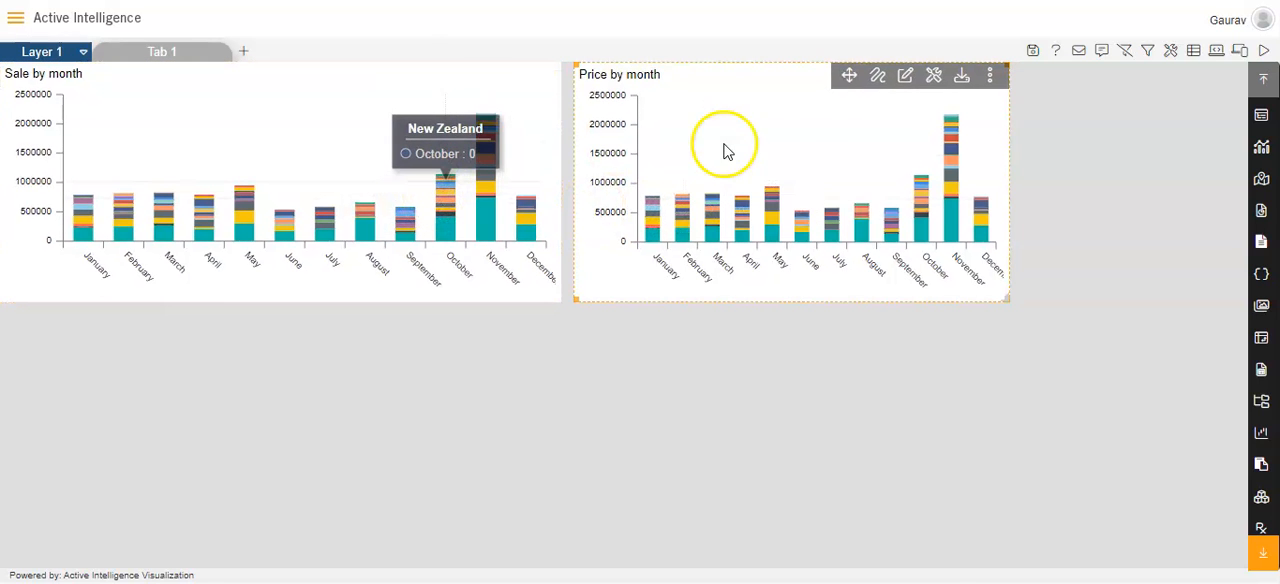
{"action": "left_click_drag", "start_coordinate": [849, 77], "coordinate": [277, 320]}
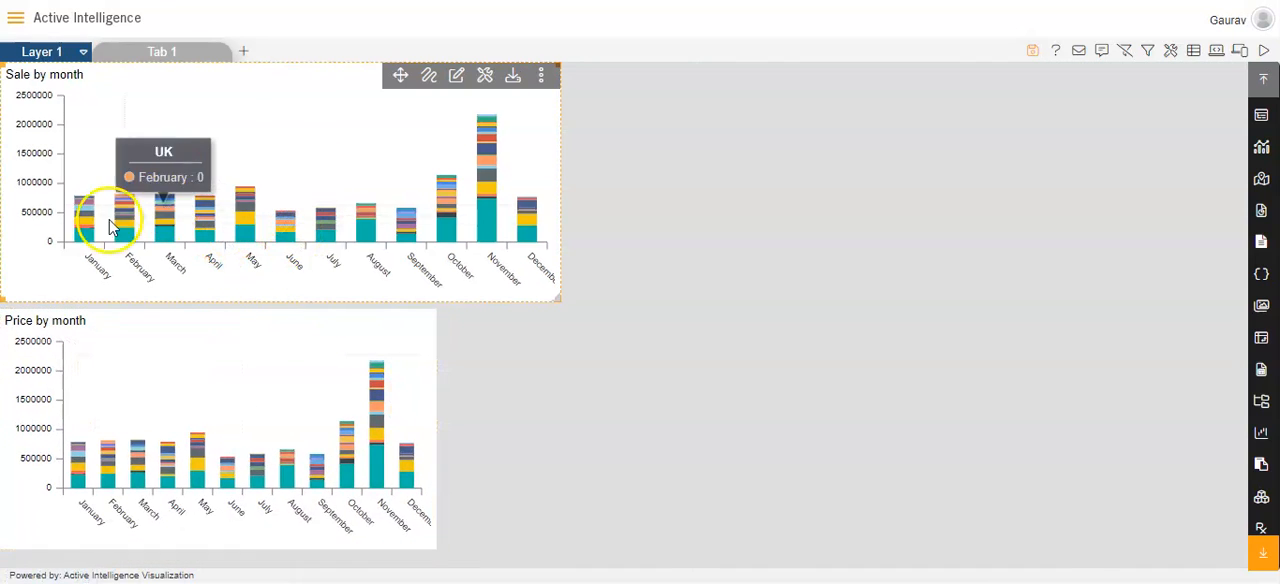
Set the Sale by month chart's value scrollbar to Scrollbar in its general formatting
{"action": "left_click", "coordinate": [455, 79]}
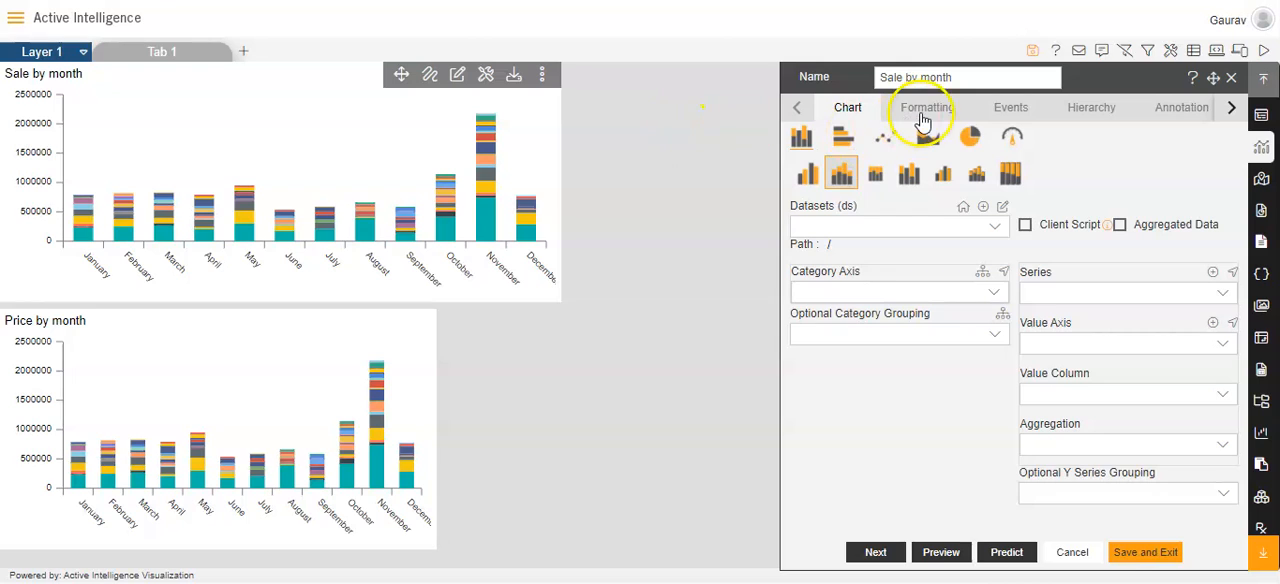
{"action": "left_click", "coordinate": [925, 112]}
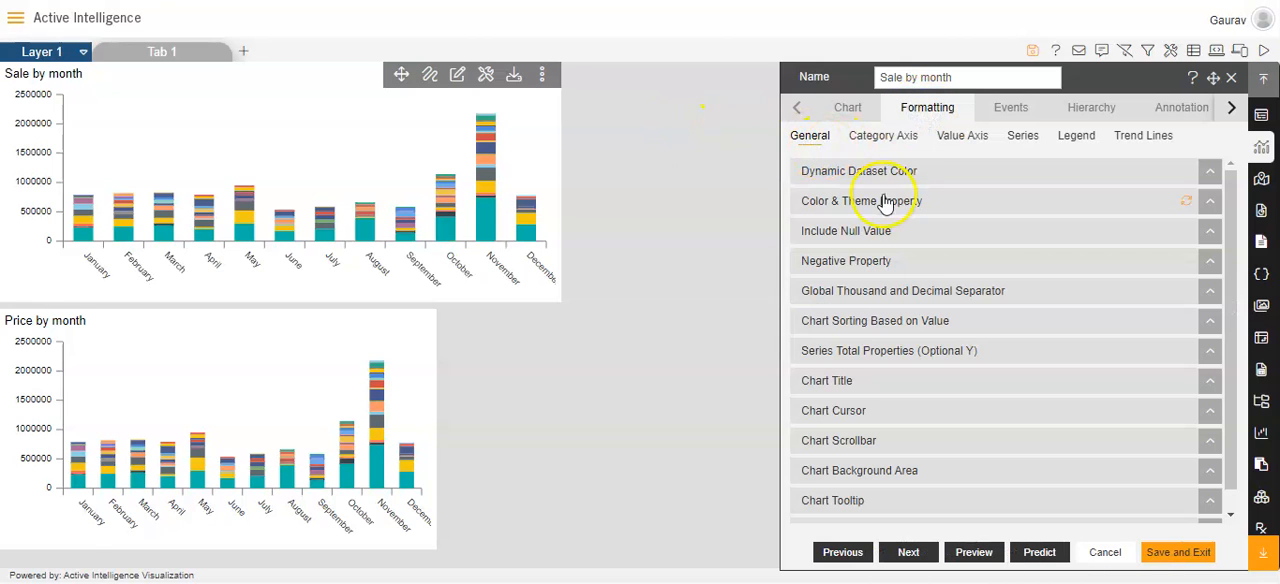
{"action": "left_click", "coordinate": [846, 437]}
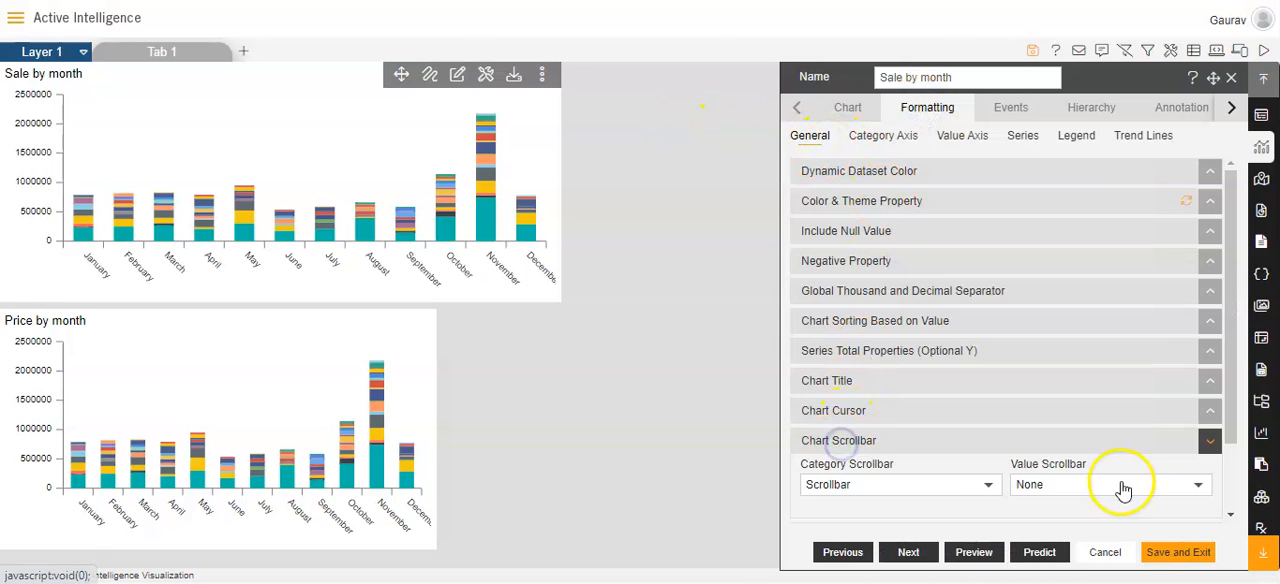
{"action": "left_click", "coordinate": [1231, 515]}
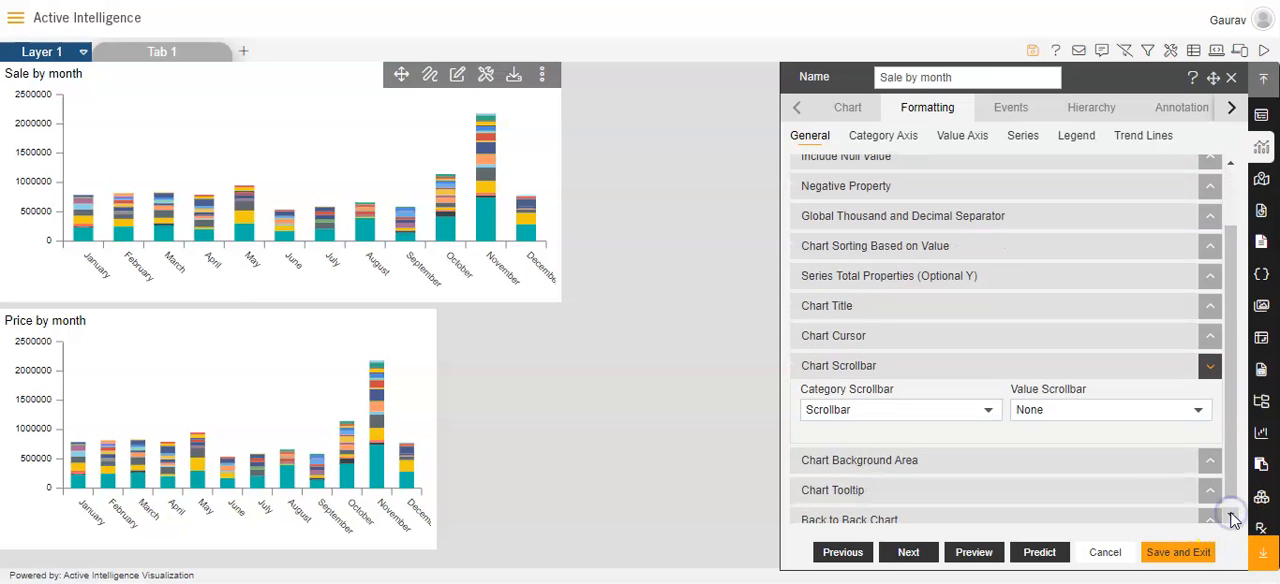
{"action": "left_click", "coordinate": [1190, 411]}
{"action": "left_click", "coordinate": [1137, 443]}
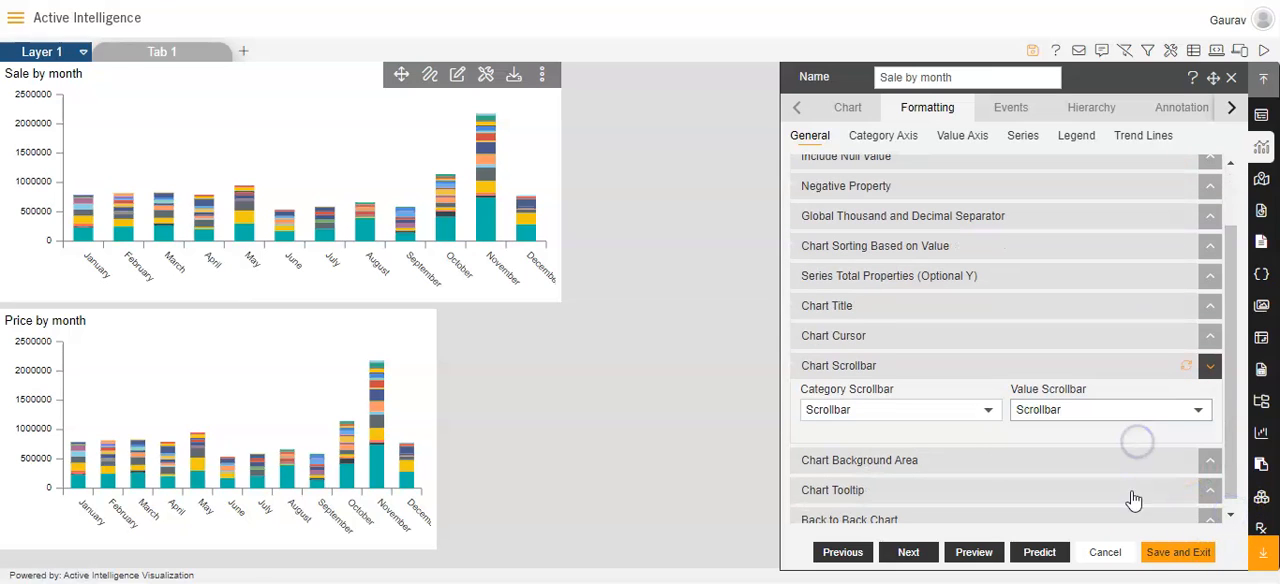
Save the Sale by month widget, and set the Price by month chart's value scrollbar to Scrollbar and save that widget
{"action": "left_click", "coordinate": [1162, 552]}
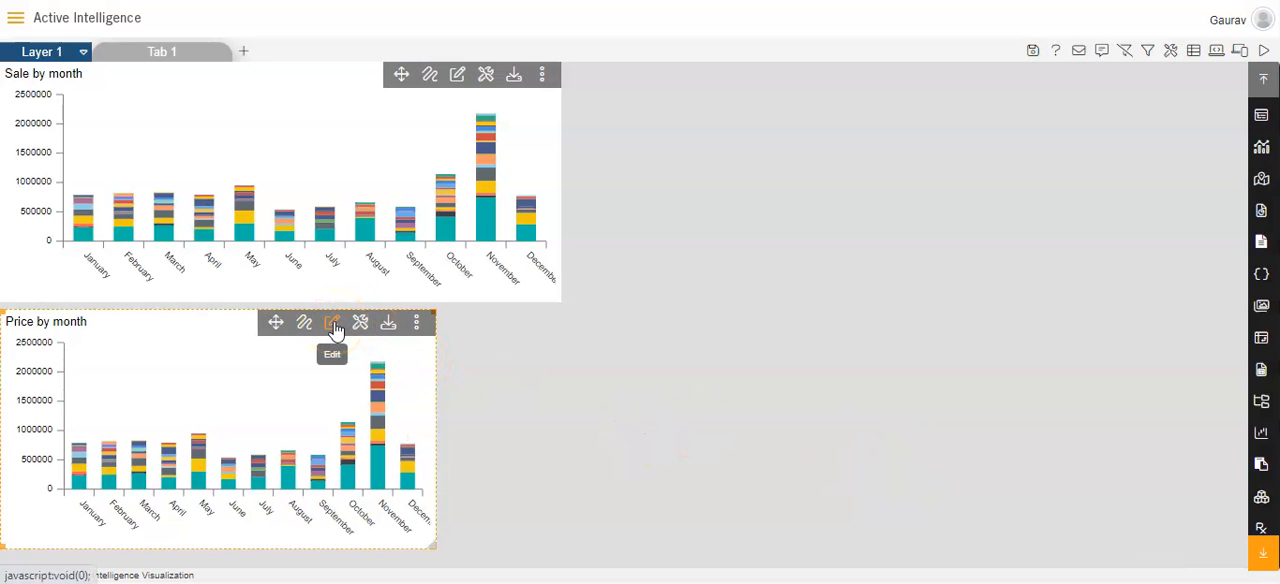
{"action": "left_click", "coordinate": [333, 325]}
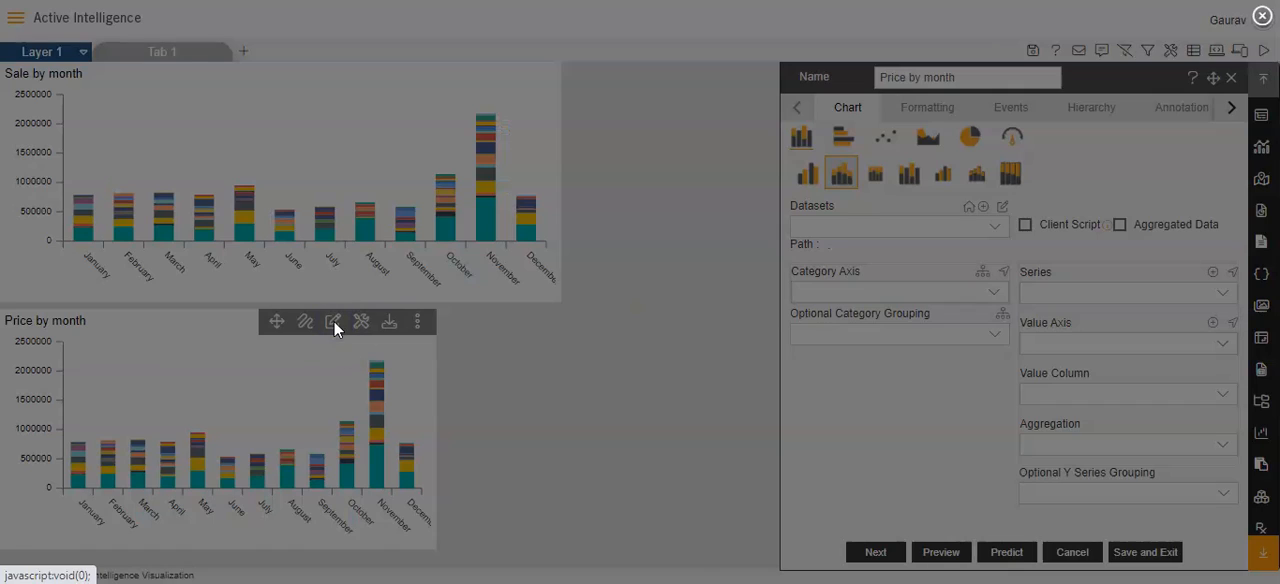
{"action": "left_click", "coordinate": [916, 106]}
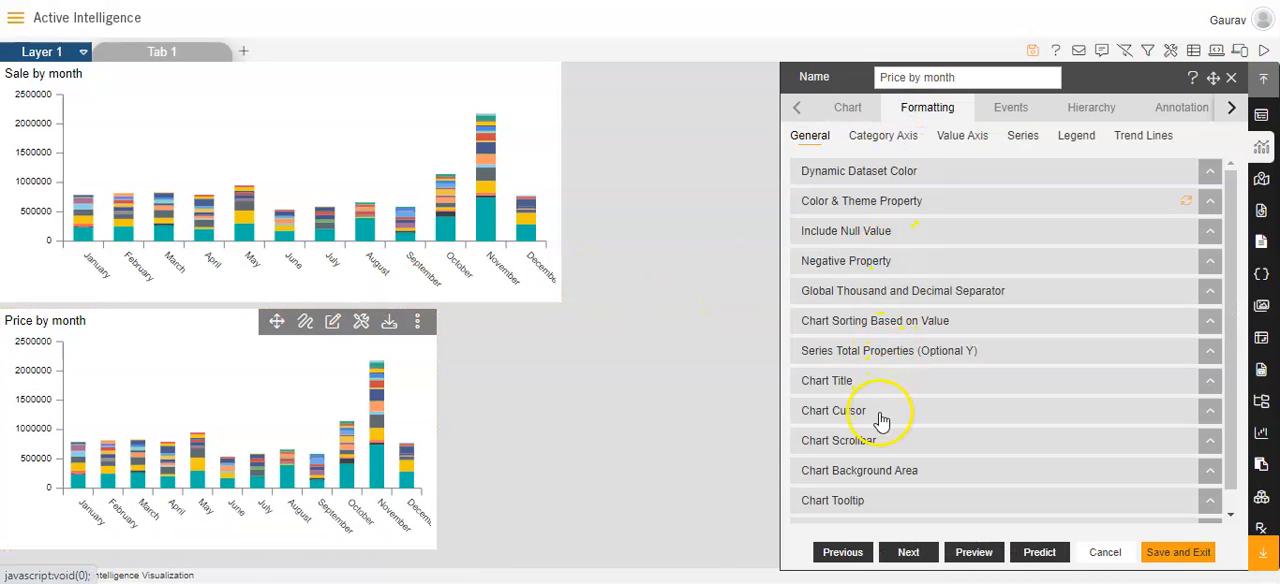
{"action": "left_click", "coordinate": [866, 440]}
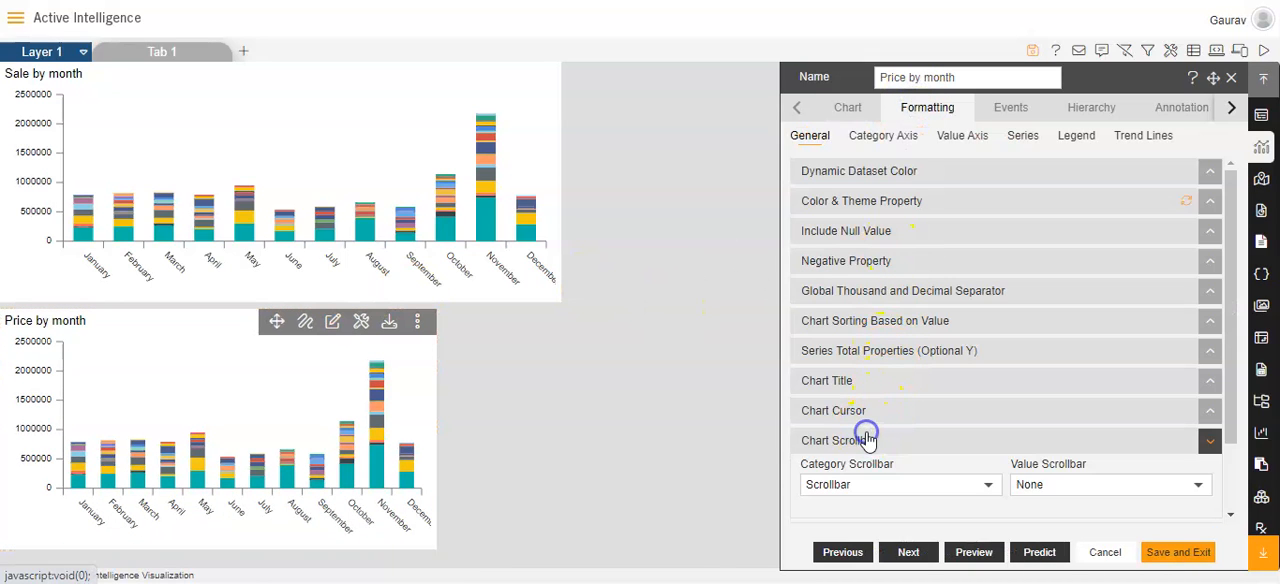
{"action": "left_click", "coordinate": [1172, 487]}
{"action": "left_click", "coordinate": [1043, 517]}
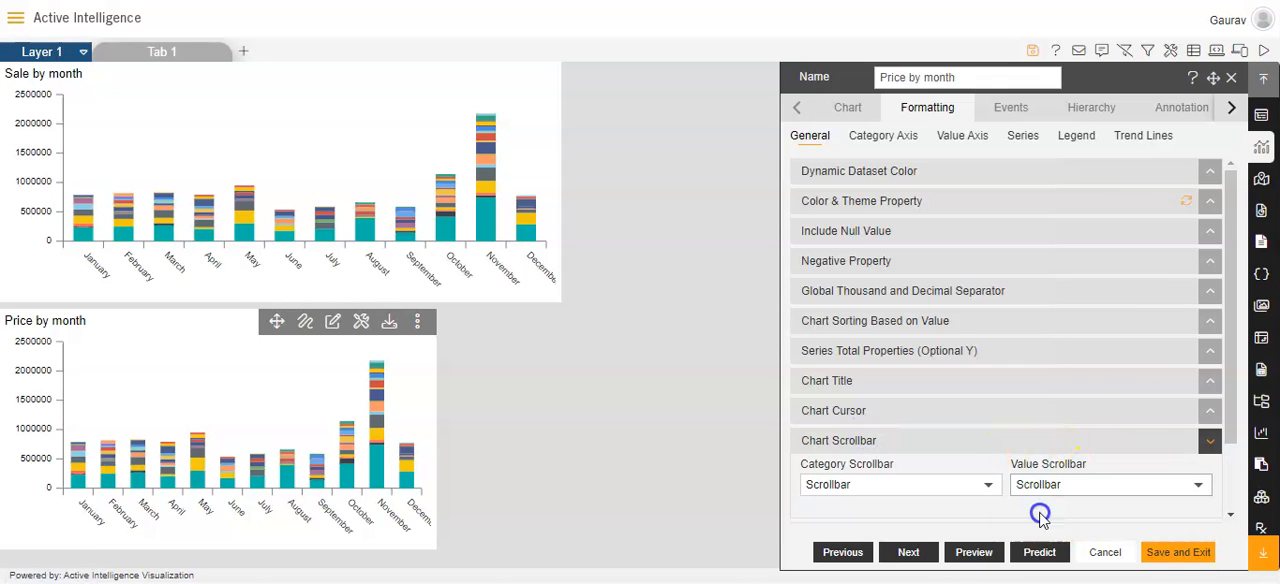
{"action": "left_click", "coordinate": [1166, 558]}
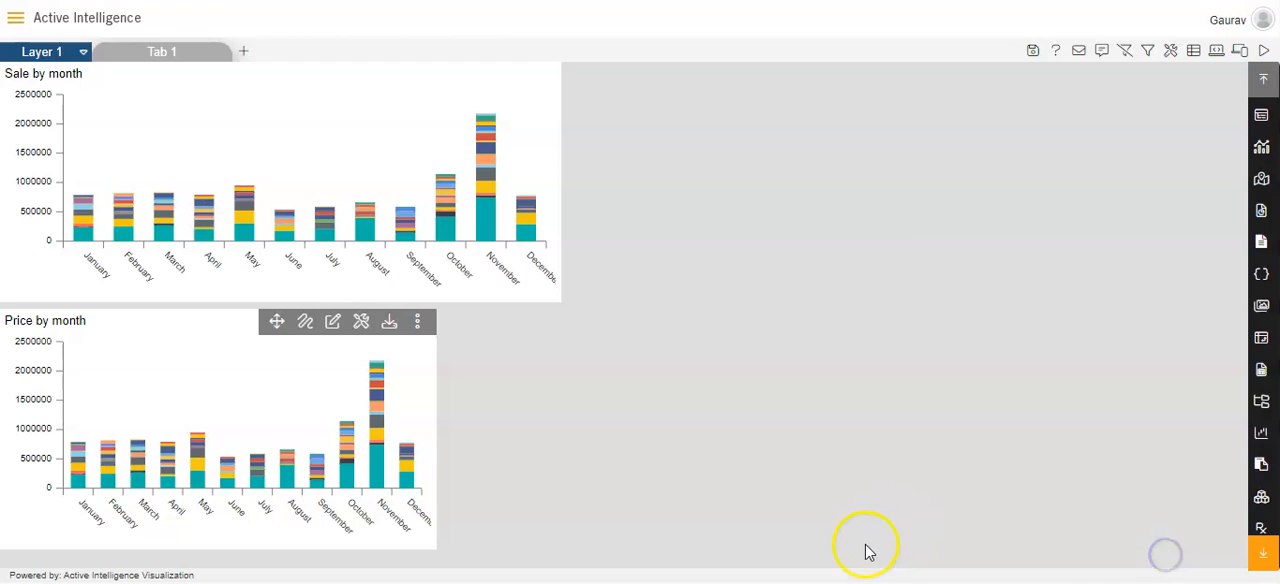
Widen the Price by month widget to match the width of the Sale by month widget above it
{"action": "left_click_drag", "start_coordinate": [436, 434], "coordinate": [556, 437]}
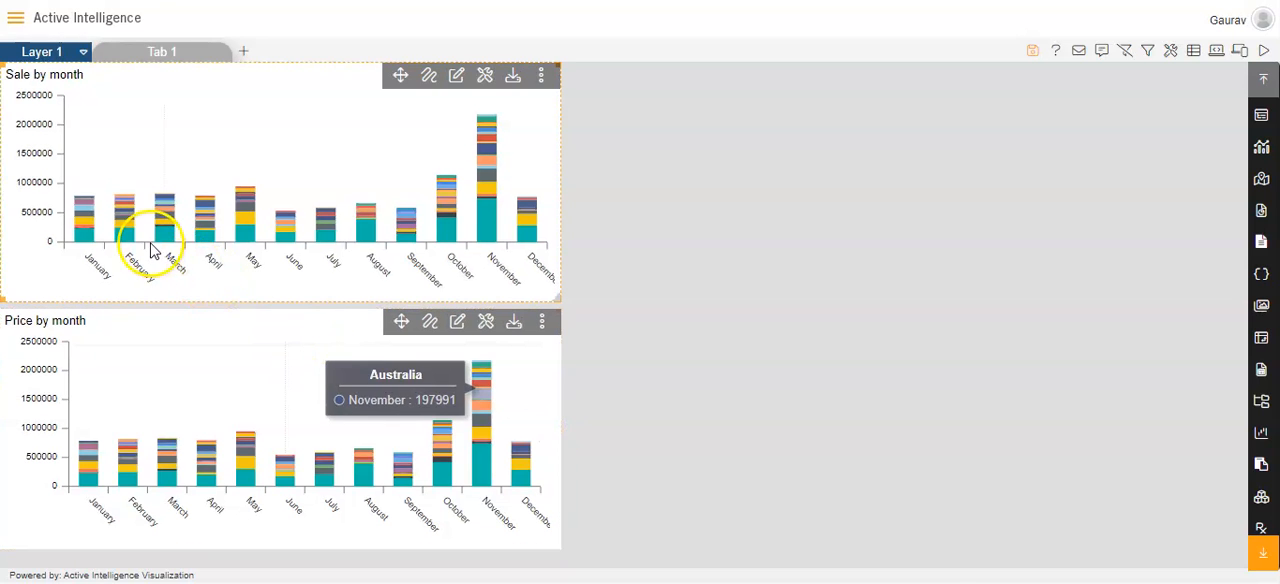
Zoom the Sale by month chart into the January column and shift its value range to examine Spain's segment
{"action": "left_click", "coordinate": [99, 220]}
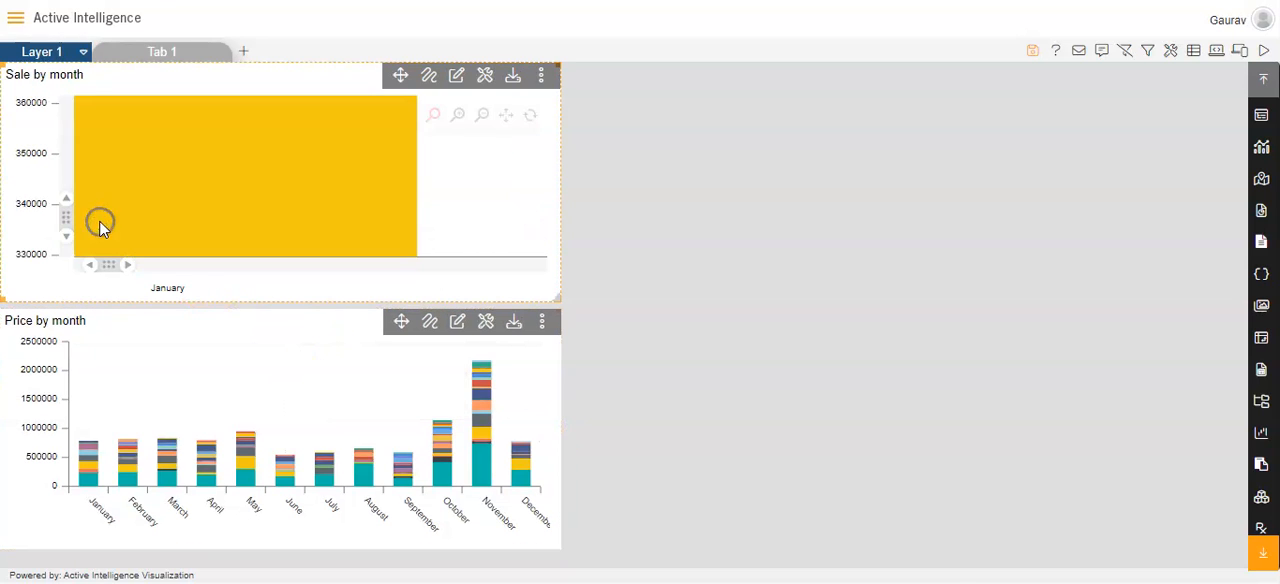
{"action": "left_click", "coordinate": [125, 266]}
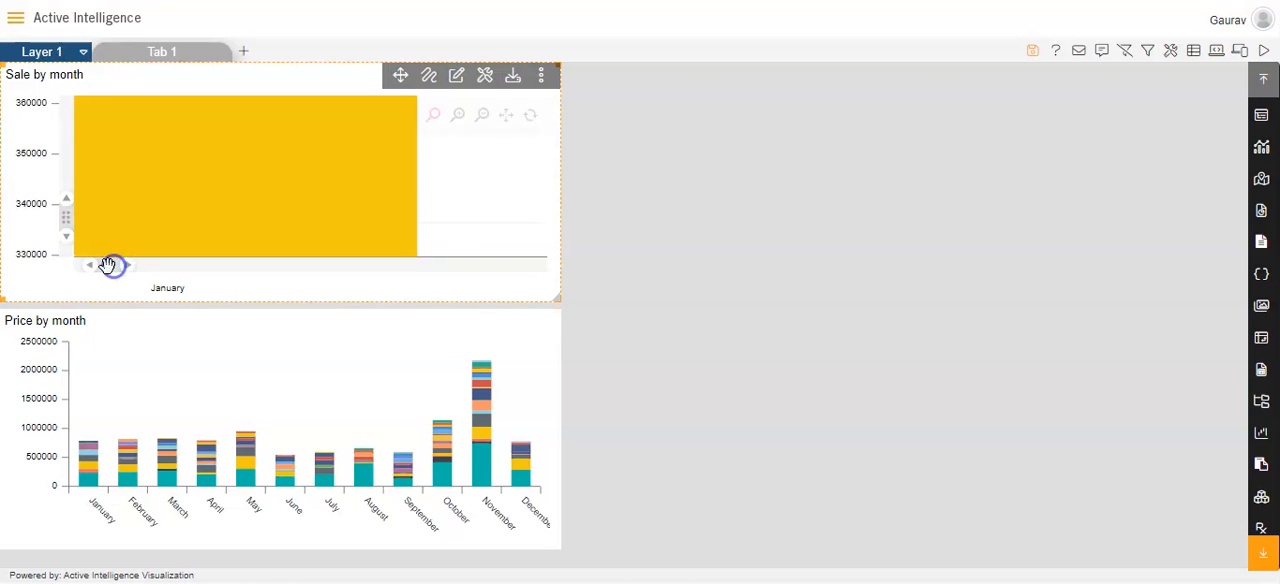
{"action": "left_click", "coordinate": [65, 207]}
{"action": "left_click_drag", "start_coordinate": [63, 215], "coordinate": [68, 212]}
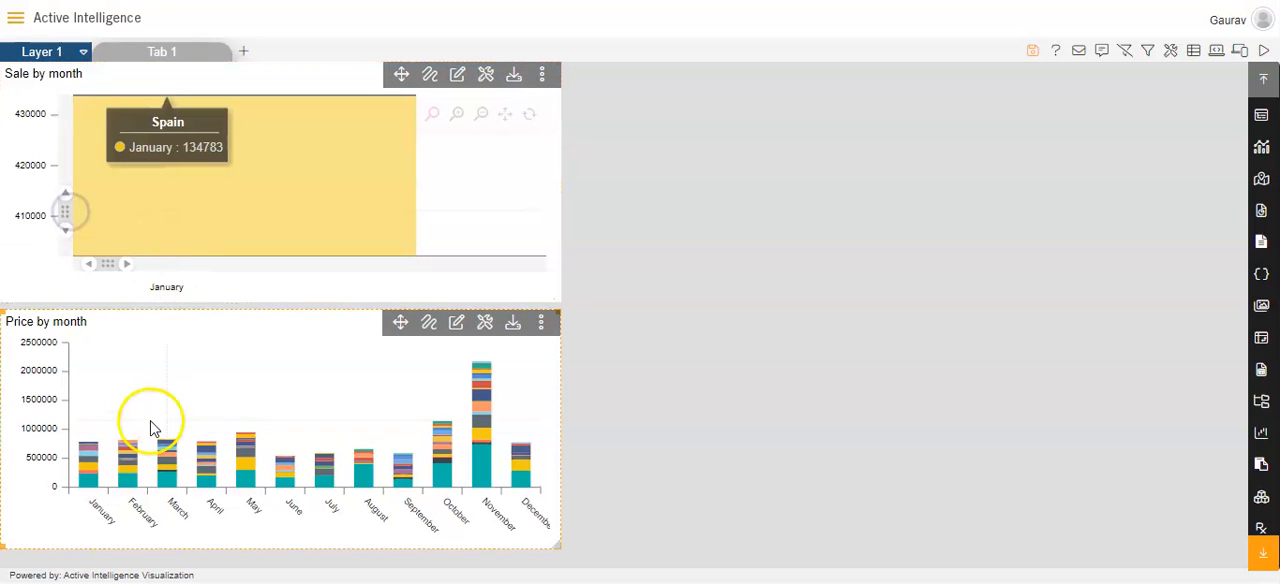
Zoom the Price by month chart into January and adjust its category range to show the Norway and Spain segments
{"action": "left_click", "coordinate": [86, 476]}
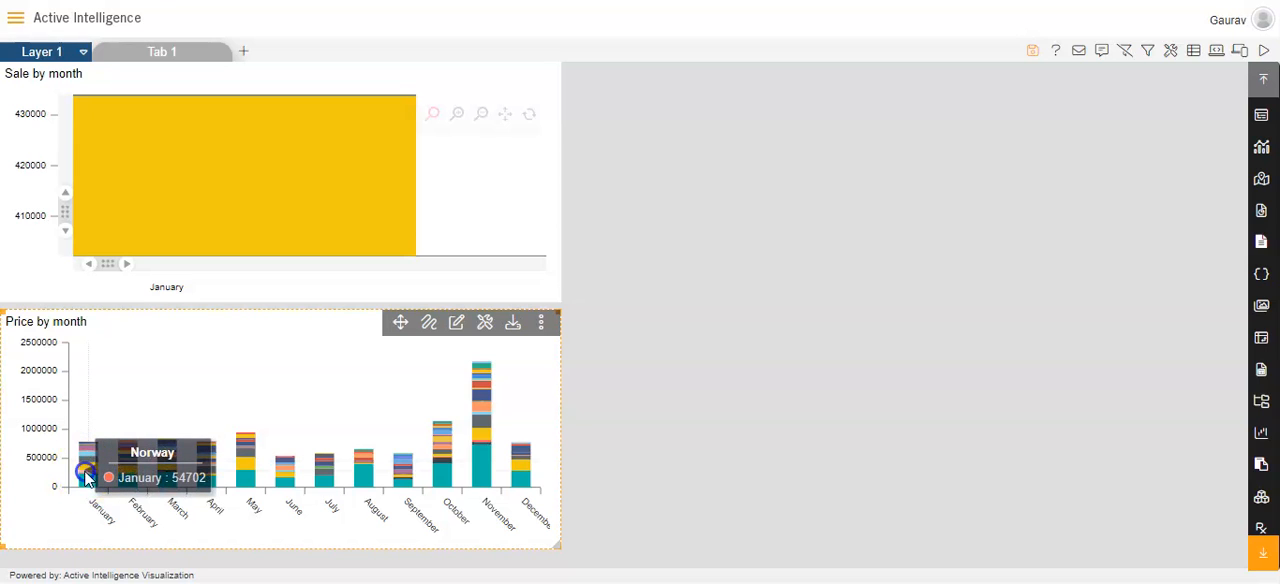
{"action": "left_click", "coordinate": [113, 467]}
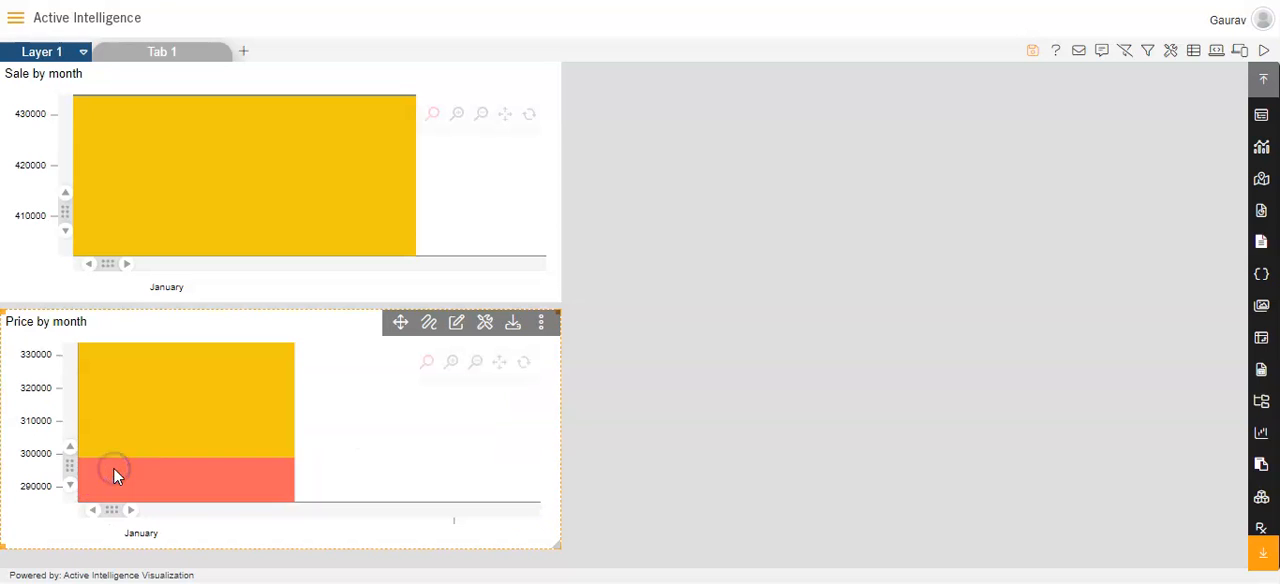
{"action": "left_click", "coordinate": [93, 511]}
{"action": "left_click_drag", "start_coordinate": [95, 511], "coordinate": [92, 511]}
{"action": "left_click", "coordinate": [157, 425]}
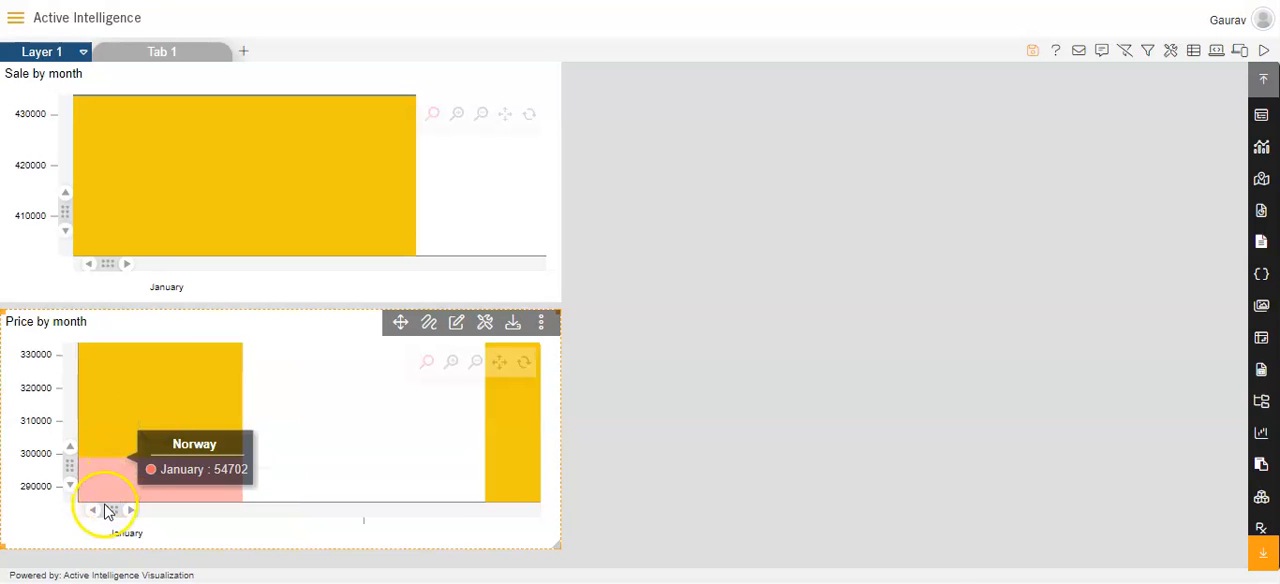
{"action": "left_click", "coordinate": [120, 510]}
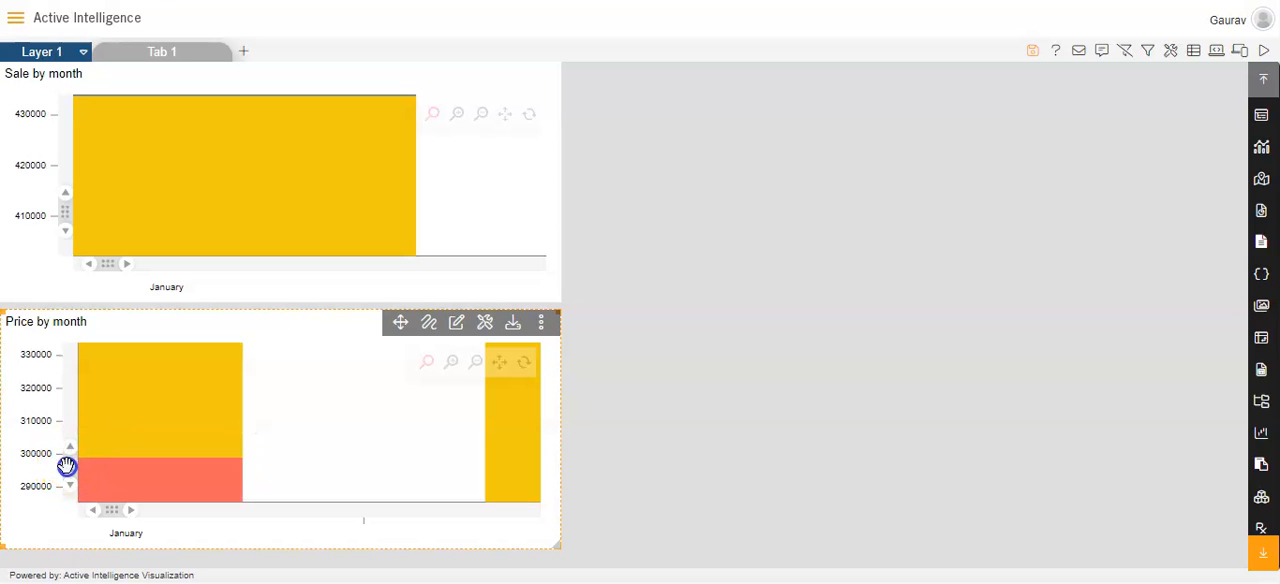
{"action": "mouse_move", "coordinate": [97, 511]}
{"action": "left_mouse_down"}
{"action": "mouse_move", "coordinate": [137, 511]}
{"action": "mouse_move", "coordinate": [71, 519]}
{"action": "mouse_move", "coordinate": [109, 514]}
{"action": "mouse_move", "coordinate": [86, 509]}
{"action": "left_mouse_up"}
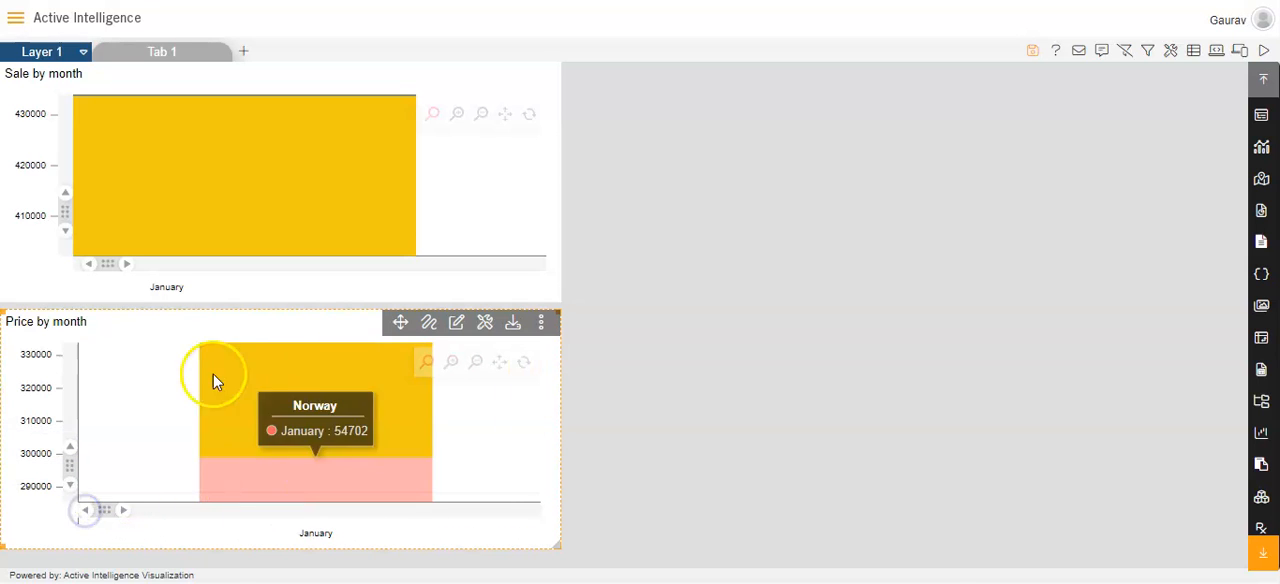
Widen the visible ranges of both charts to compare the colors of January's country segments
{"action": "left_click", "coordinate": [171, 277]}
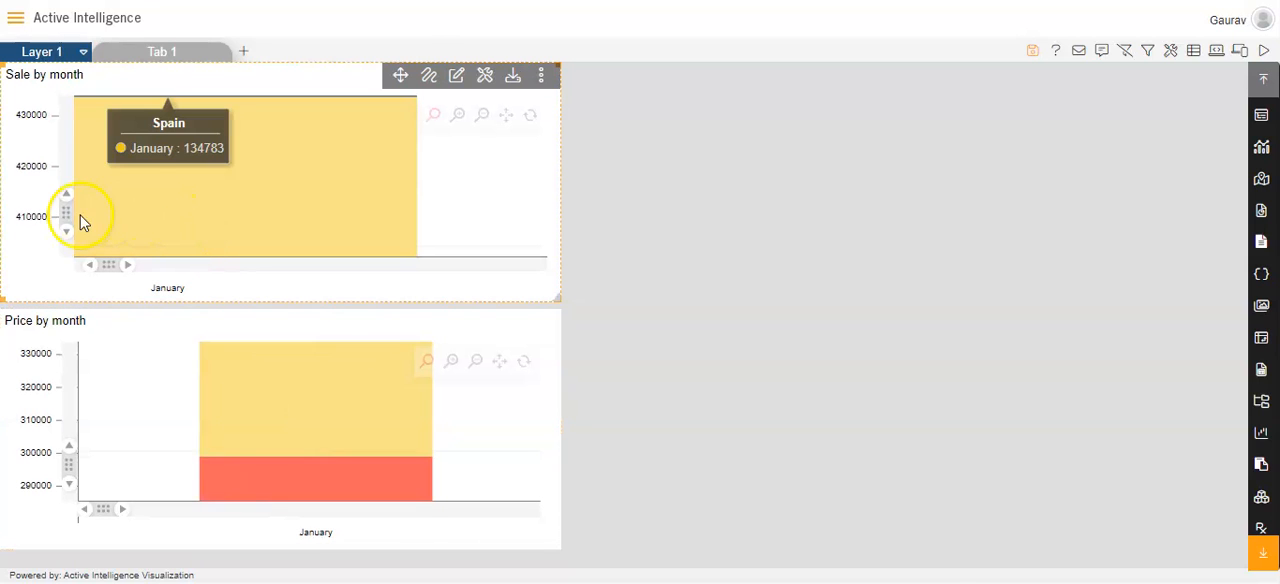
{"action": "left_click_drag", "start_coordinate": [66, 235], "coordinate": [66, 232]}
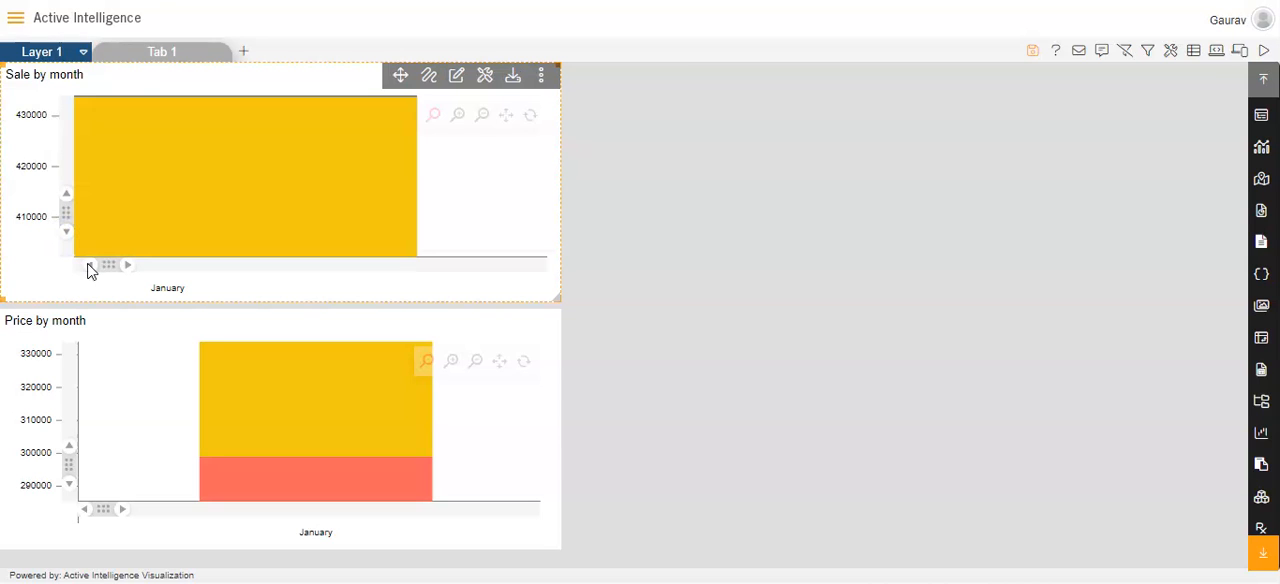
{"action": "left_click_drag", "start_coordinate": [128, 266], "coordinate": [115, 265]}
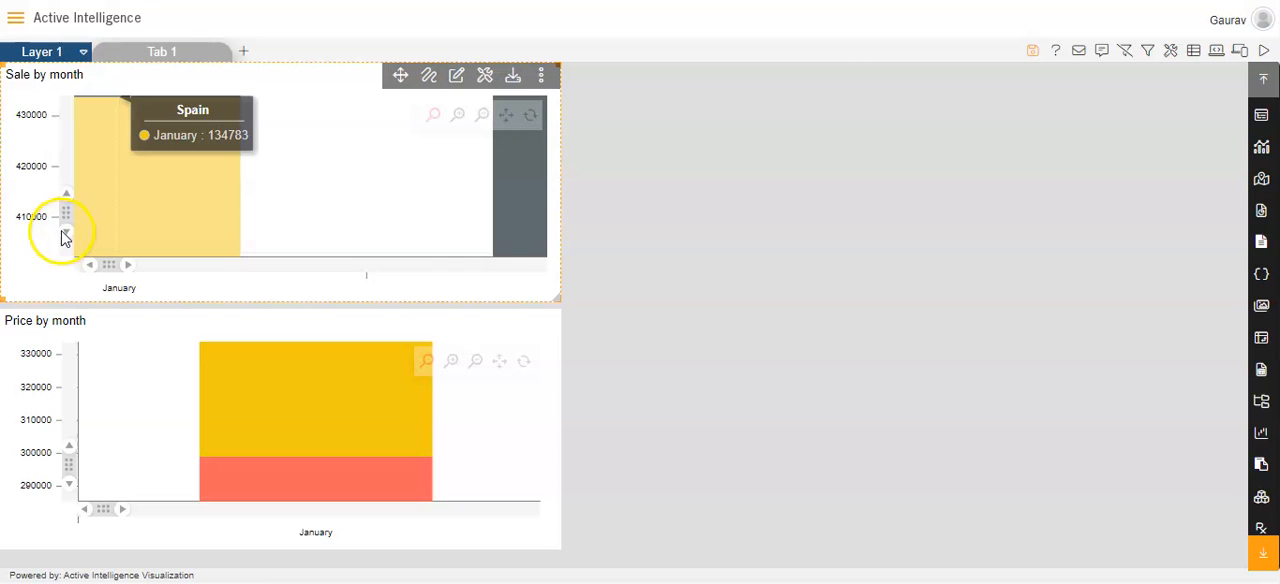
{"action": "mouse_move", "coordinate": [63, 232]}
{"action": "left_mouse_down"}
{"action": "mouse_move", "coordinate": [66, 220]}
{"action": "mouse_move", "coordinate": [67, 233]}
{"action": "left_mouse_up"}
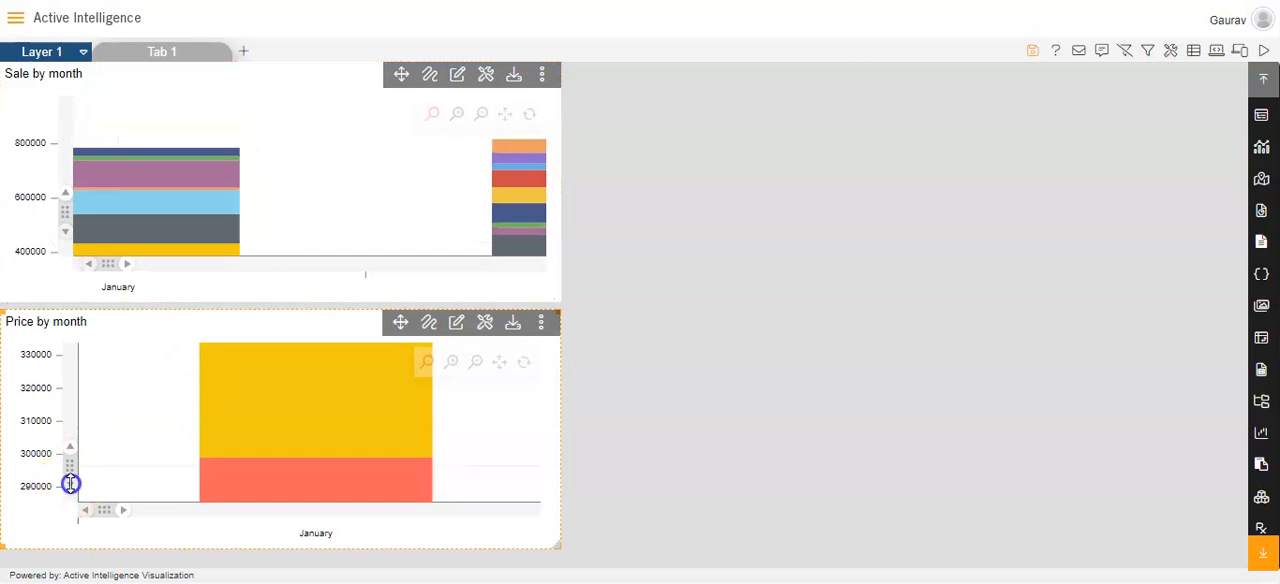
{"action": "left_click_drag", "start_coordinate": [70, 465], "coordinate": [70, 466]}
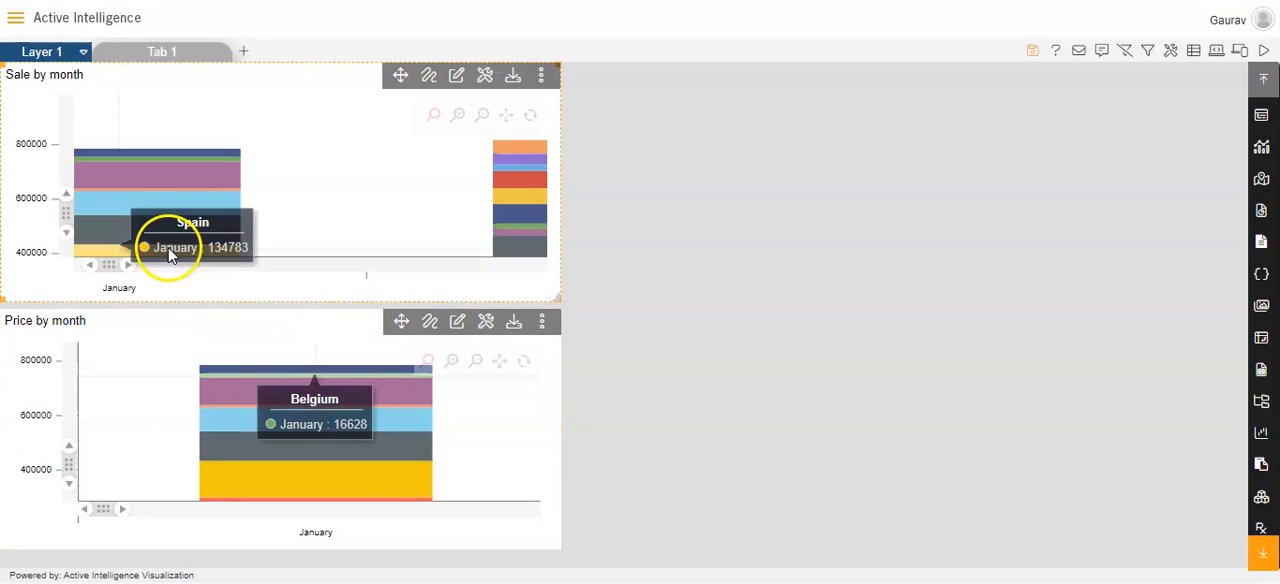